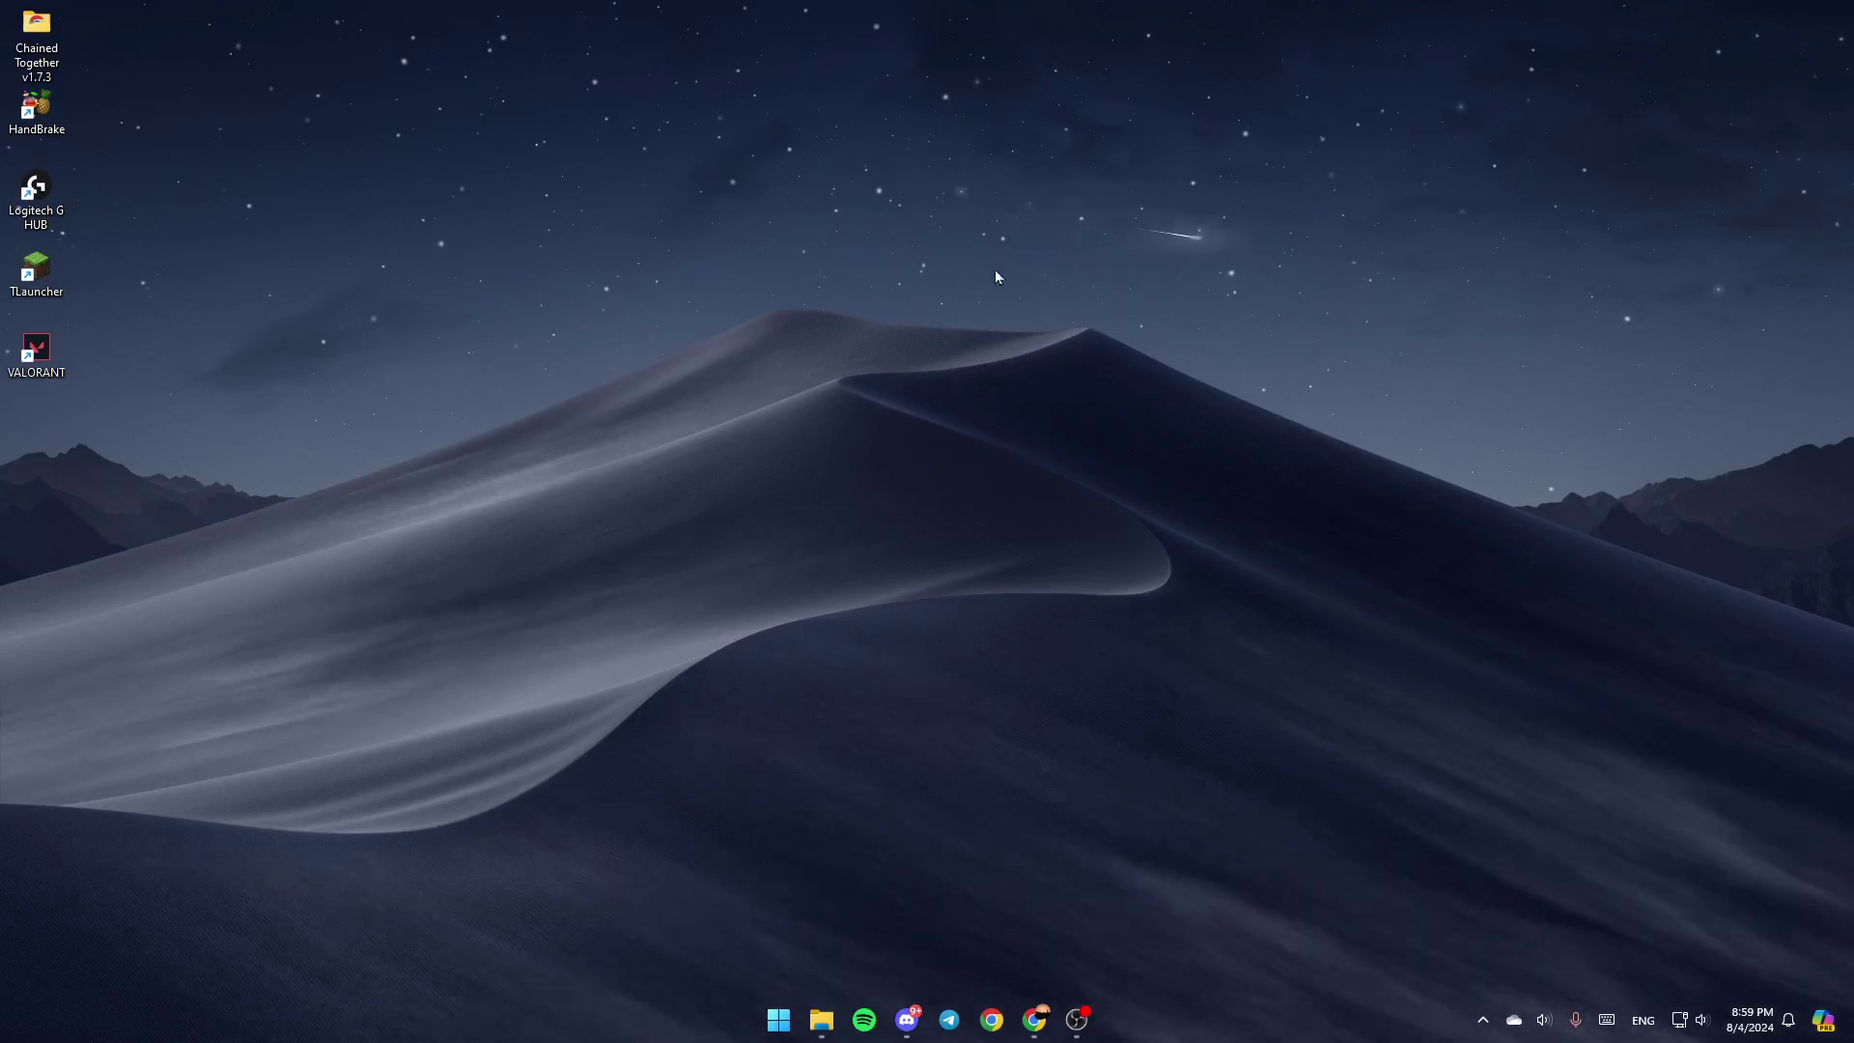
# - Open the Start menu to search for File Explorer
pyautogui.click(778, 1020)
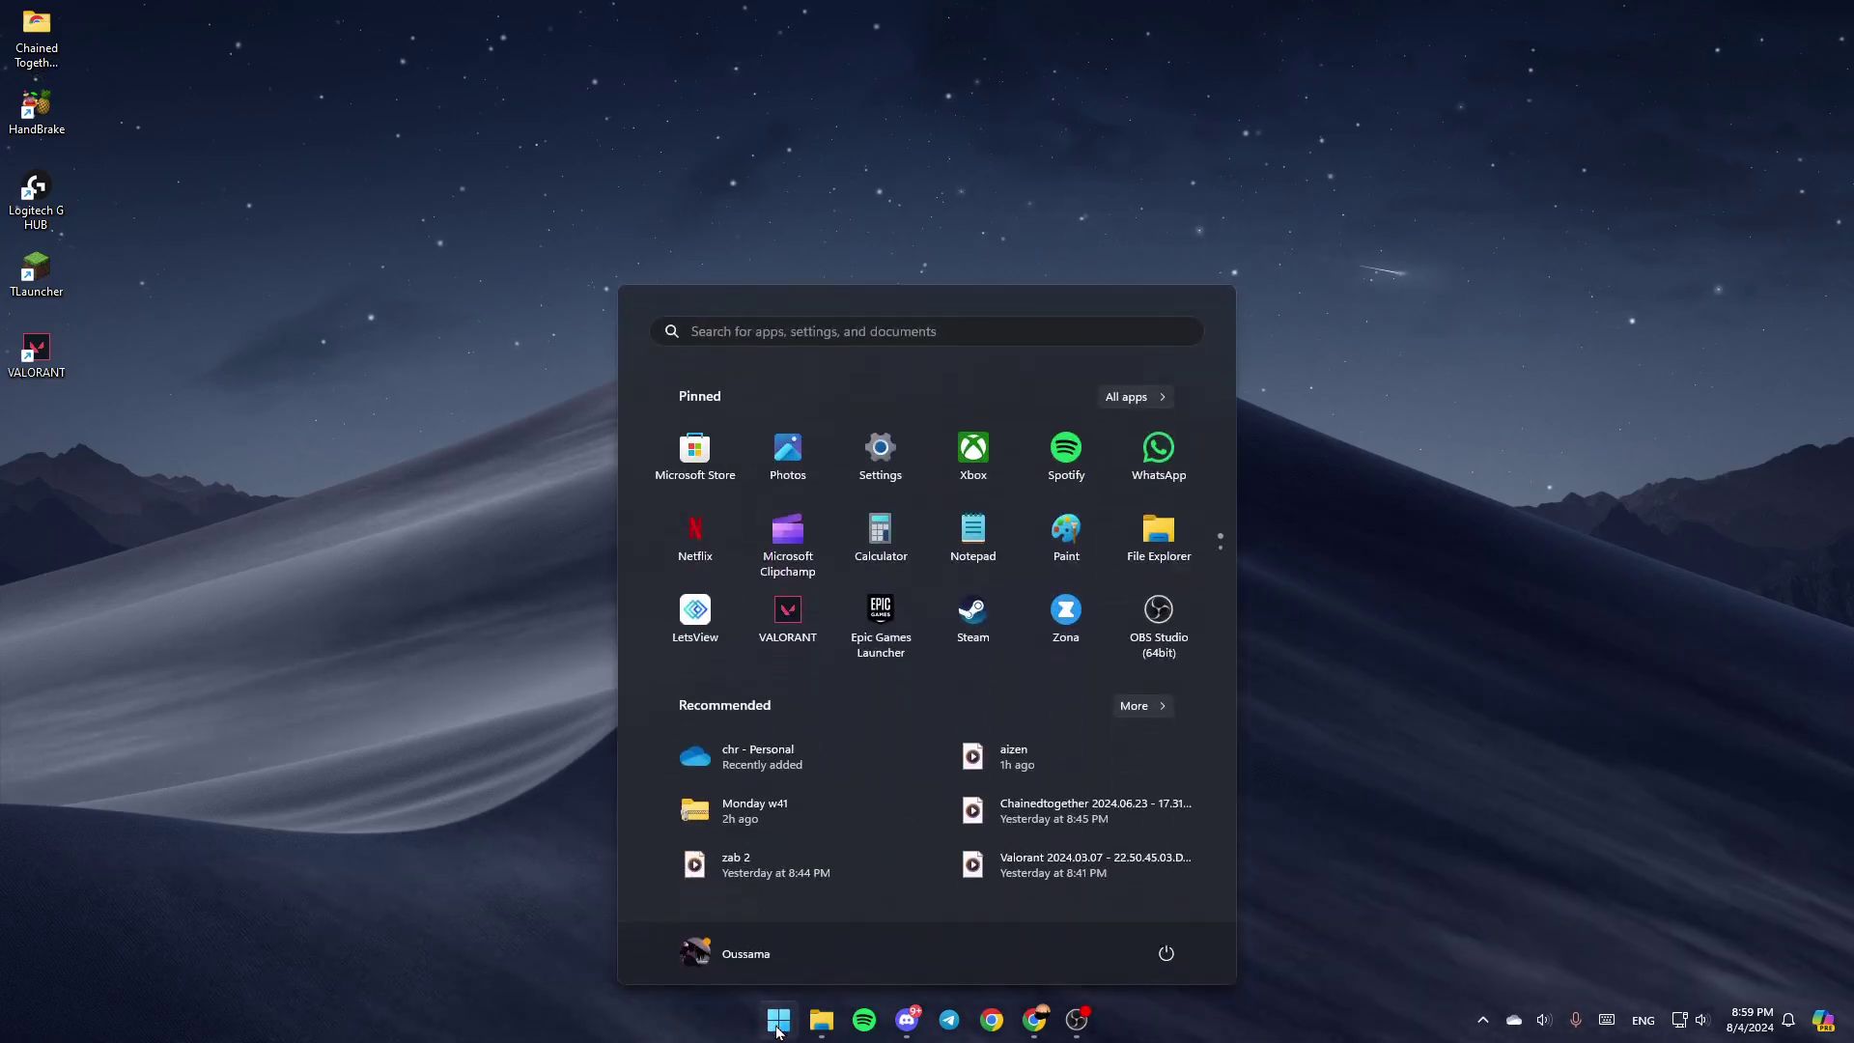
pyautogui.write('file')
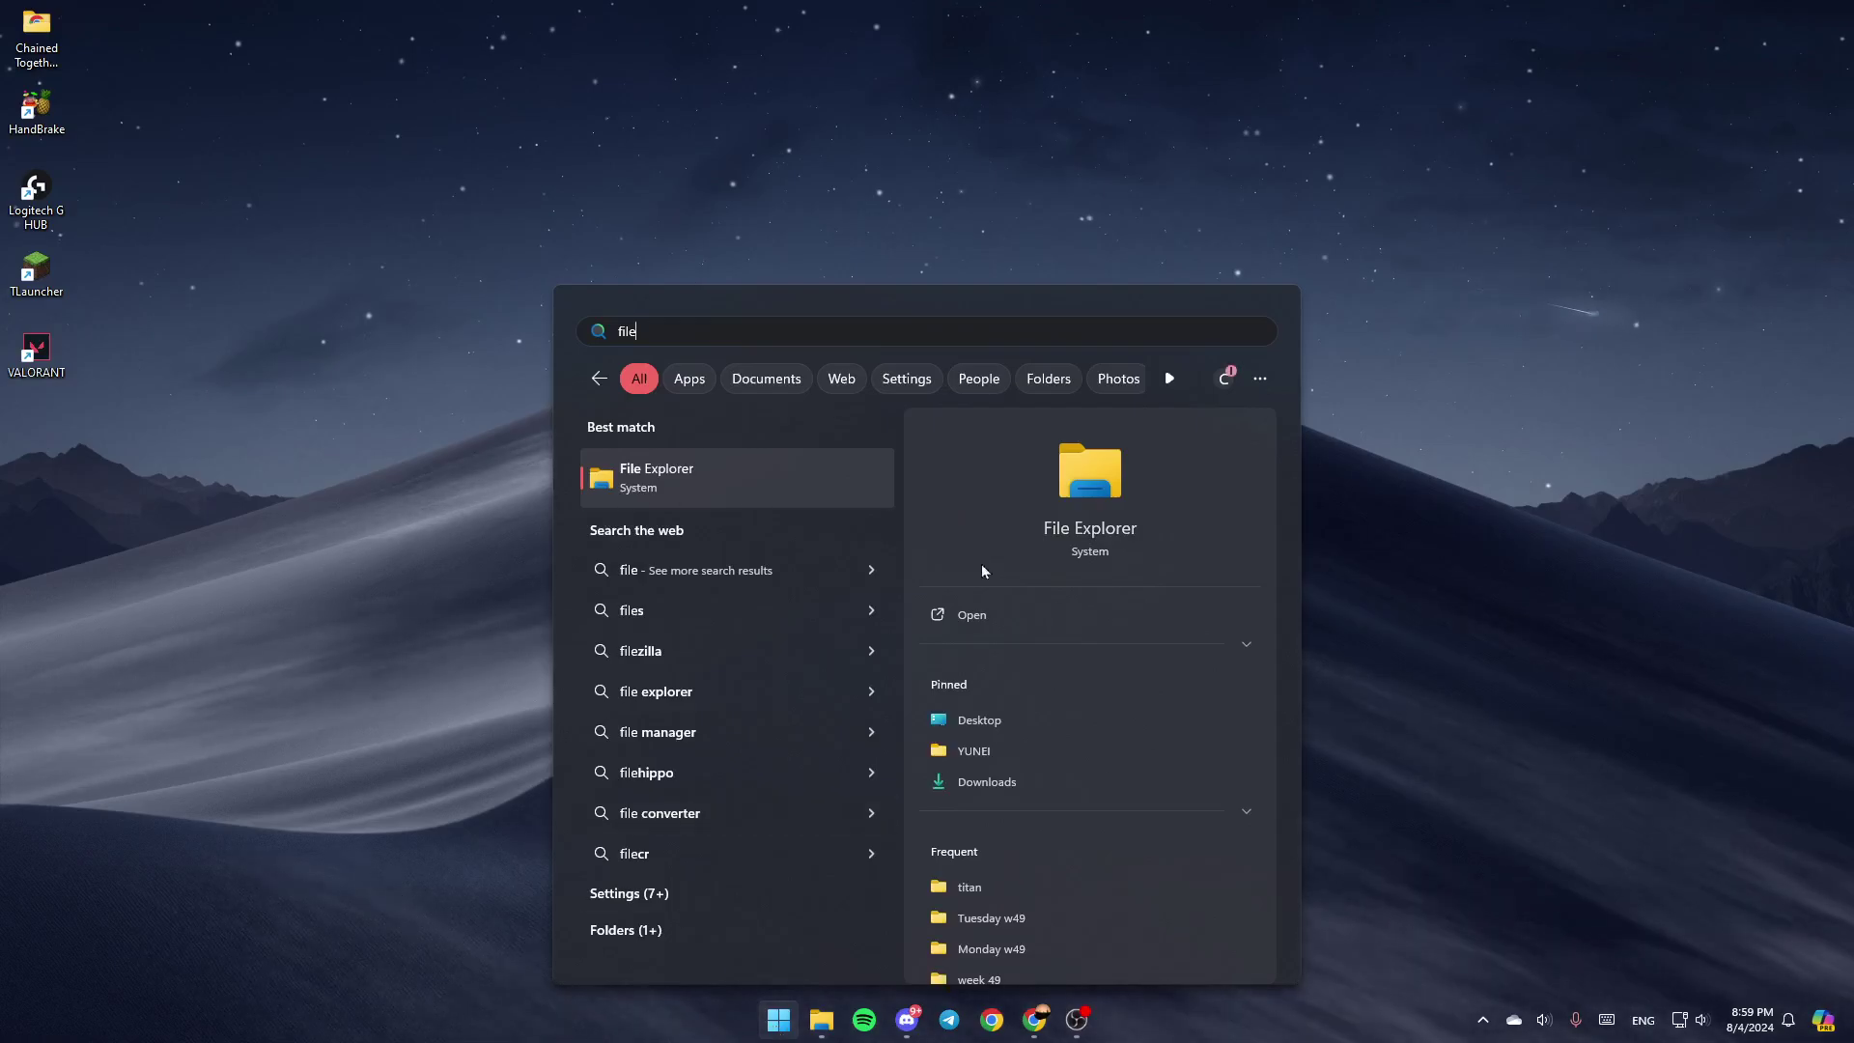
# - Launch File Explorer and view the personal OneDrive folder online via its context menu
pyautogui.click(1053, 614)
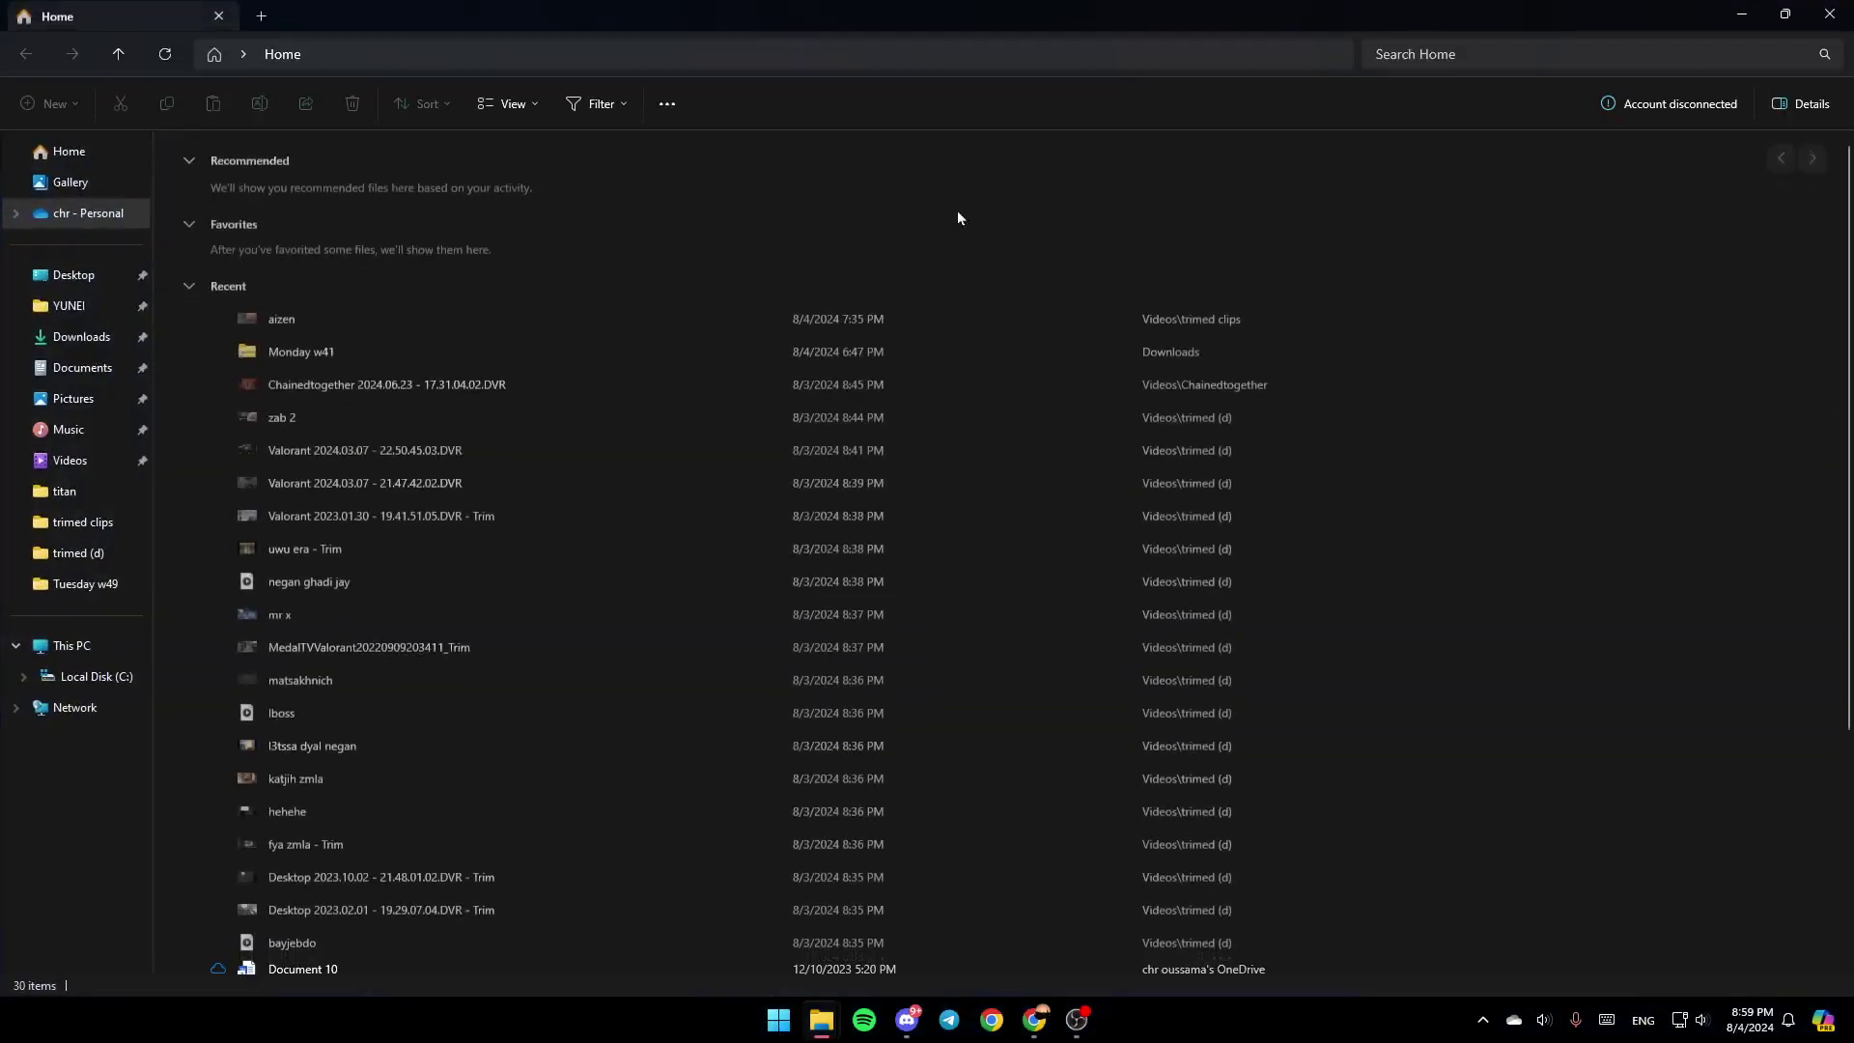
pyautogui.click(116, 217)
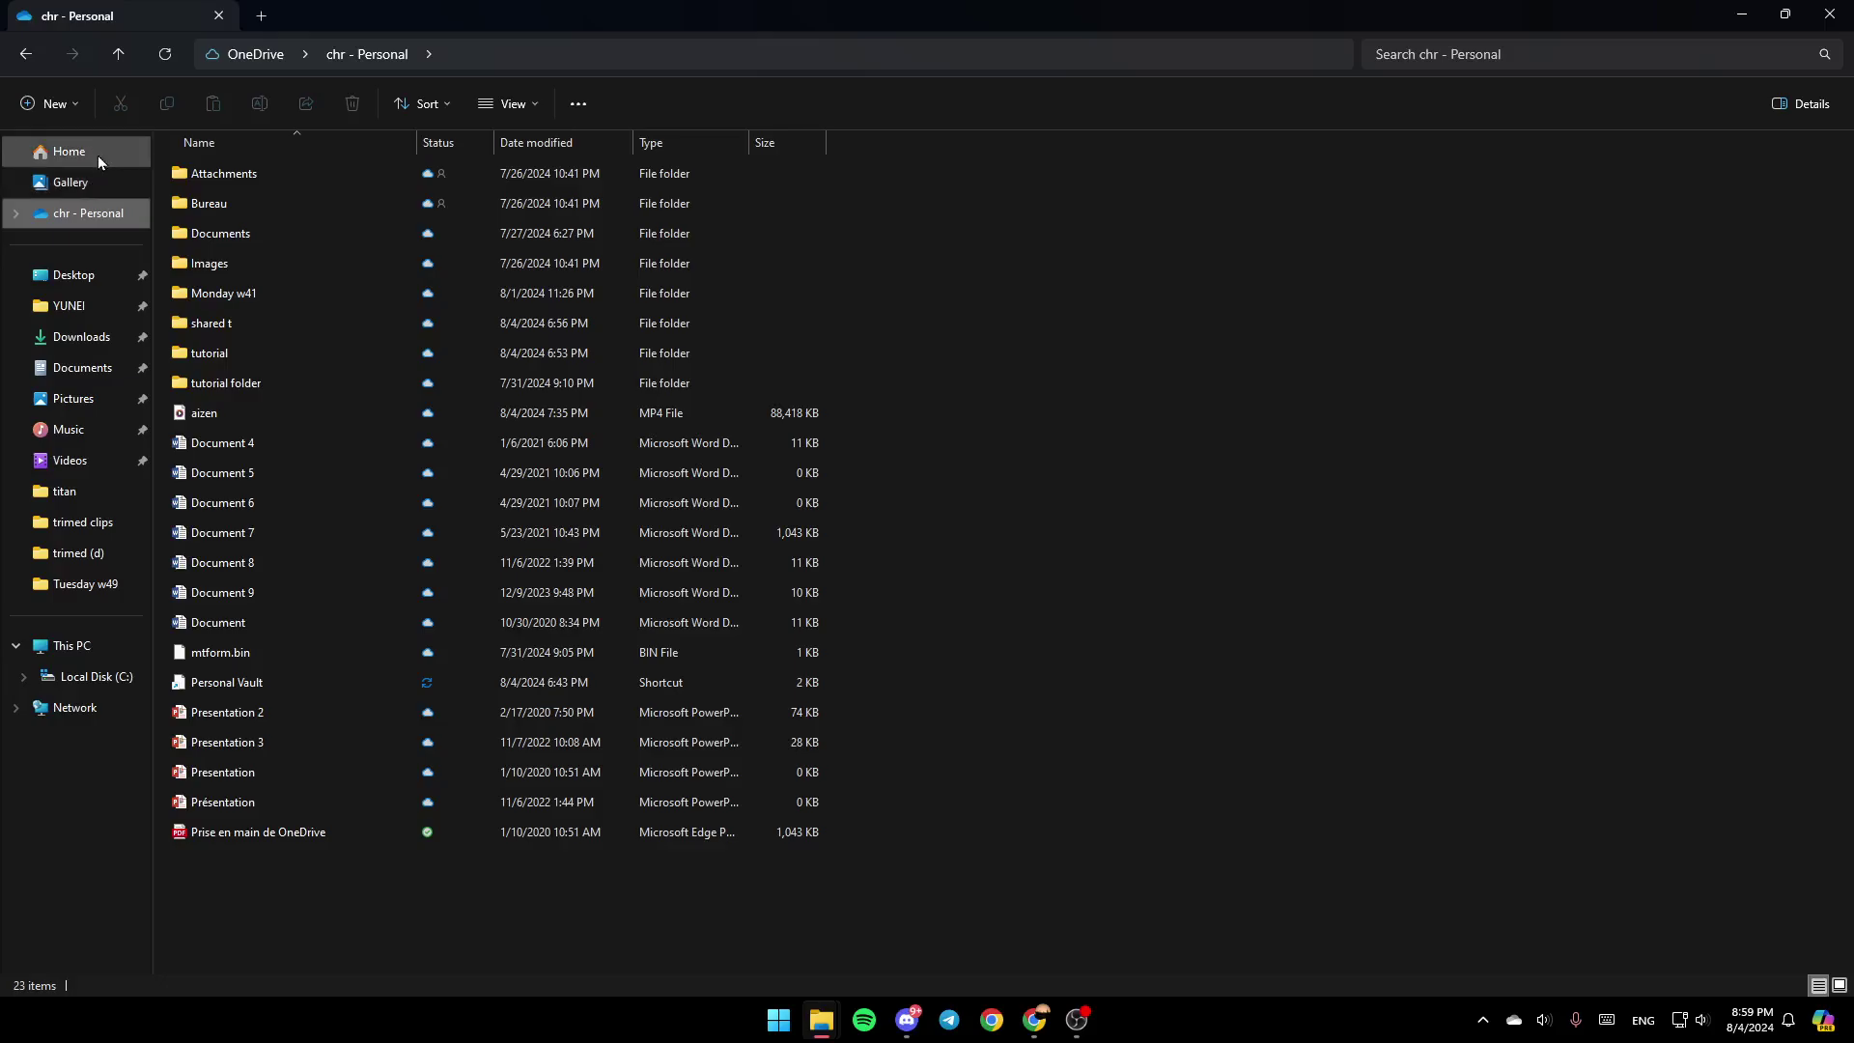
pyautogui.rightClick(83, 236)
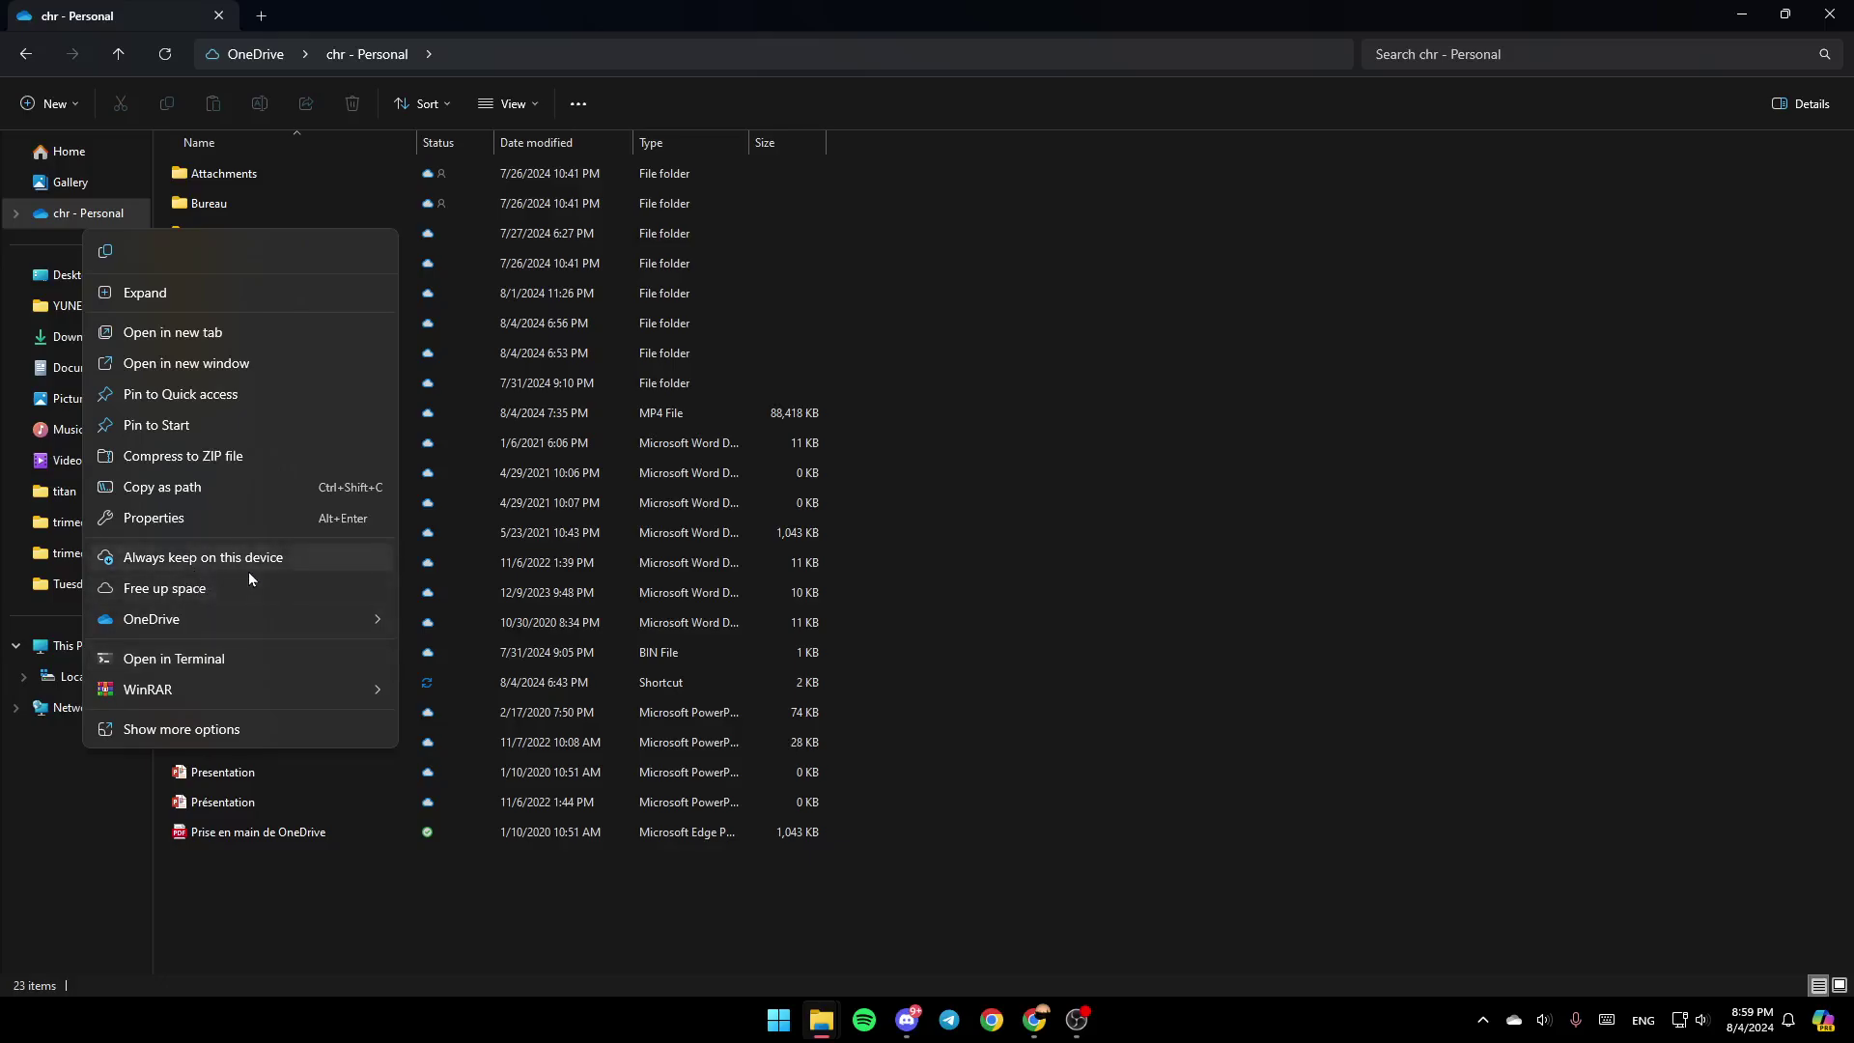
pyautogui.moveTo(150, 619)
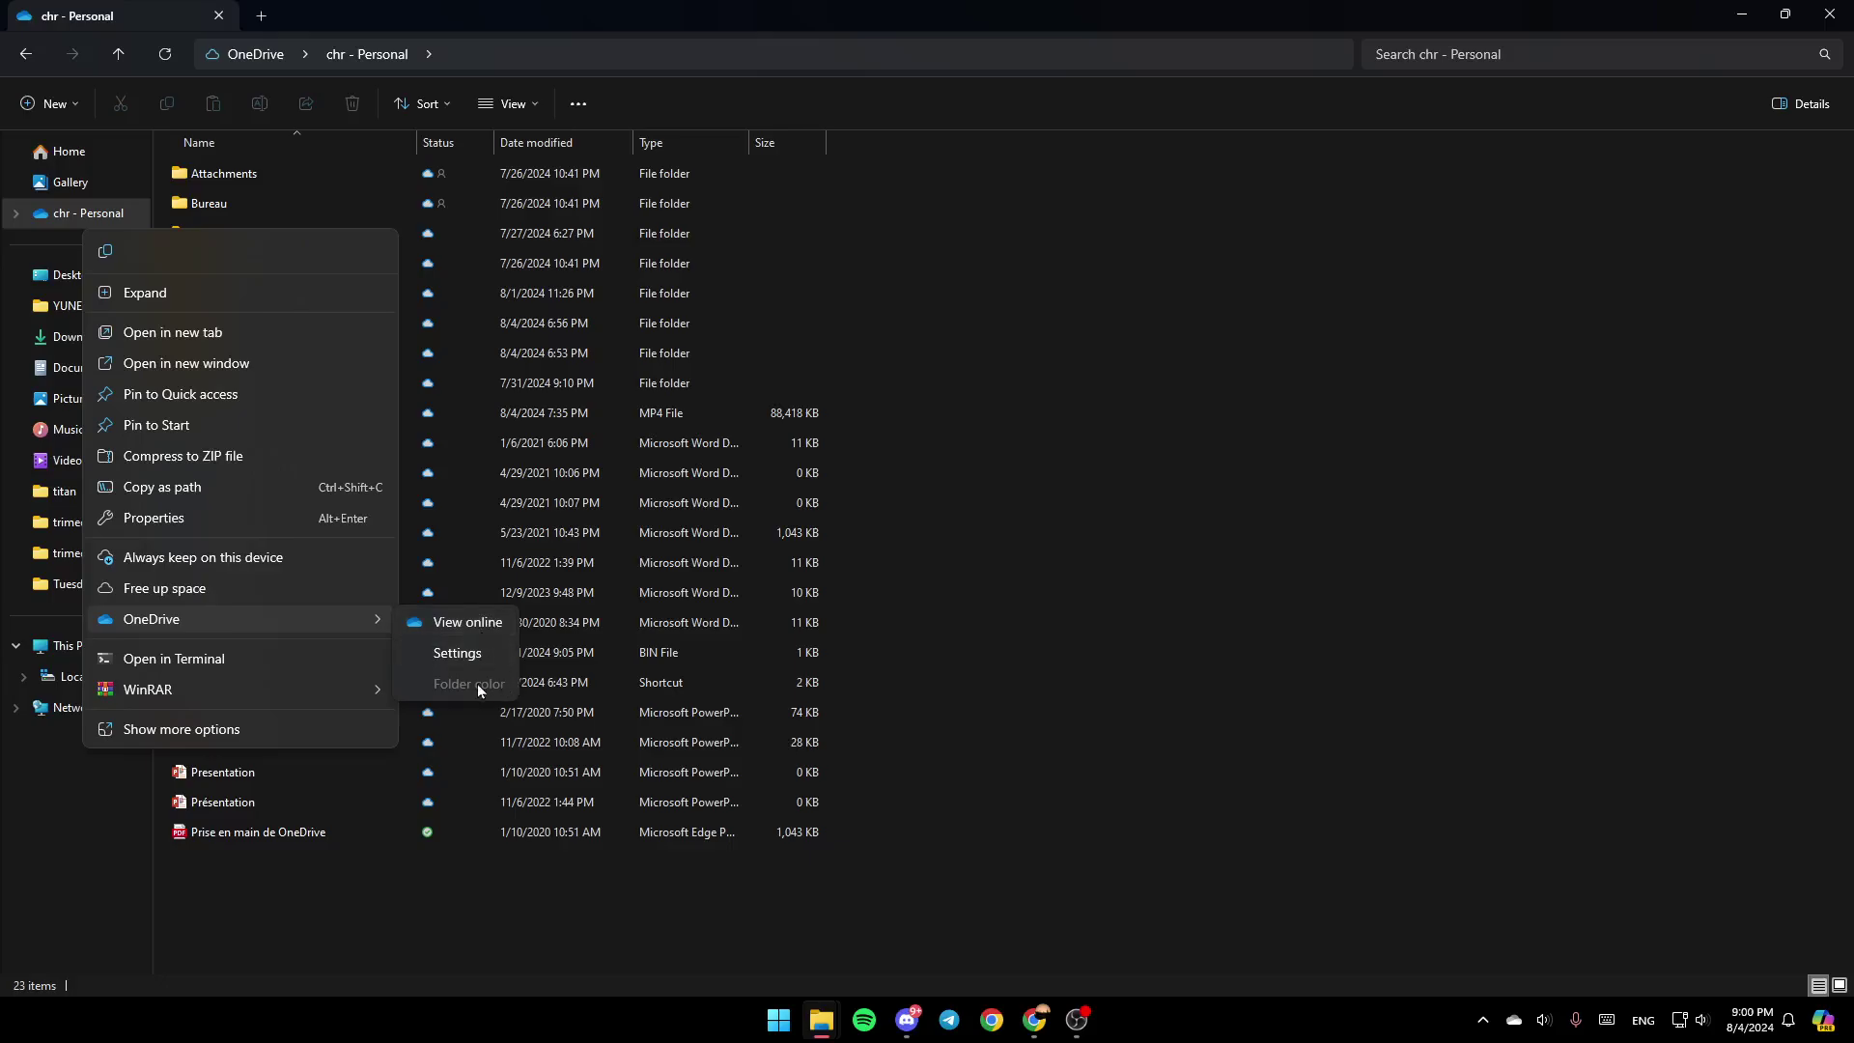
pyautogui.click(480, 633)
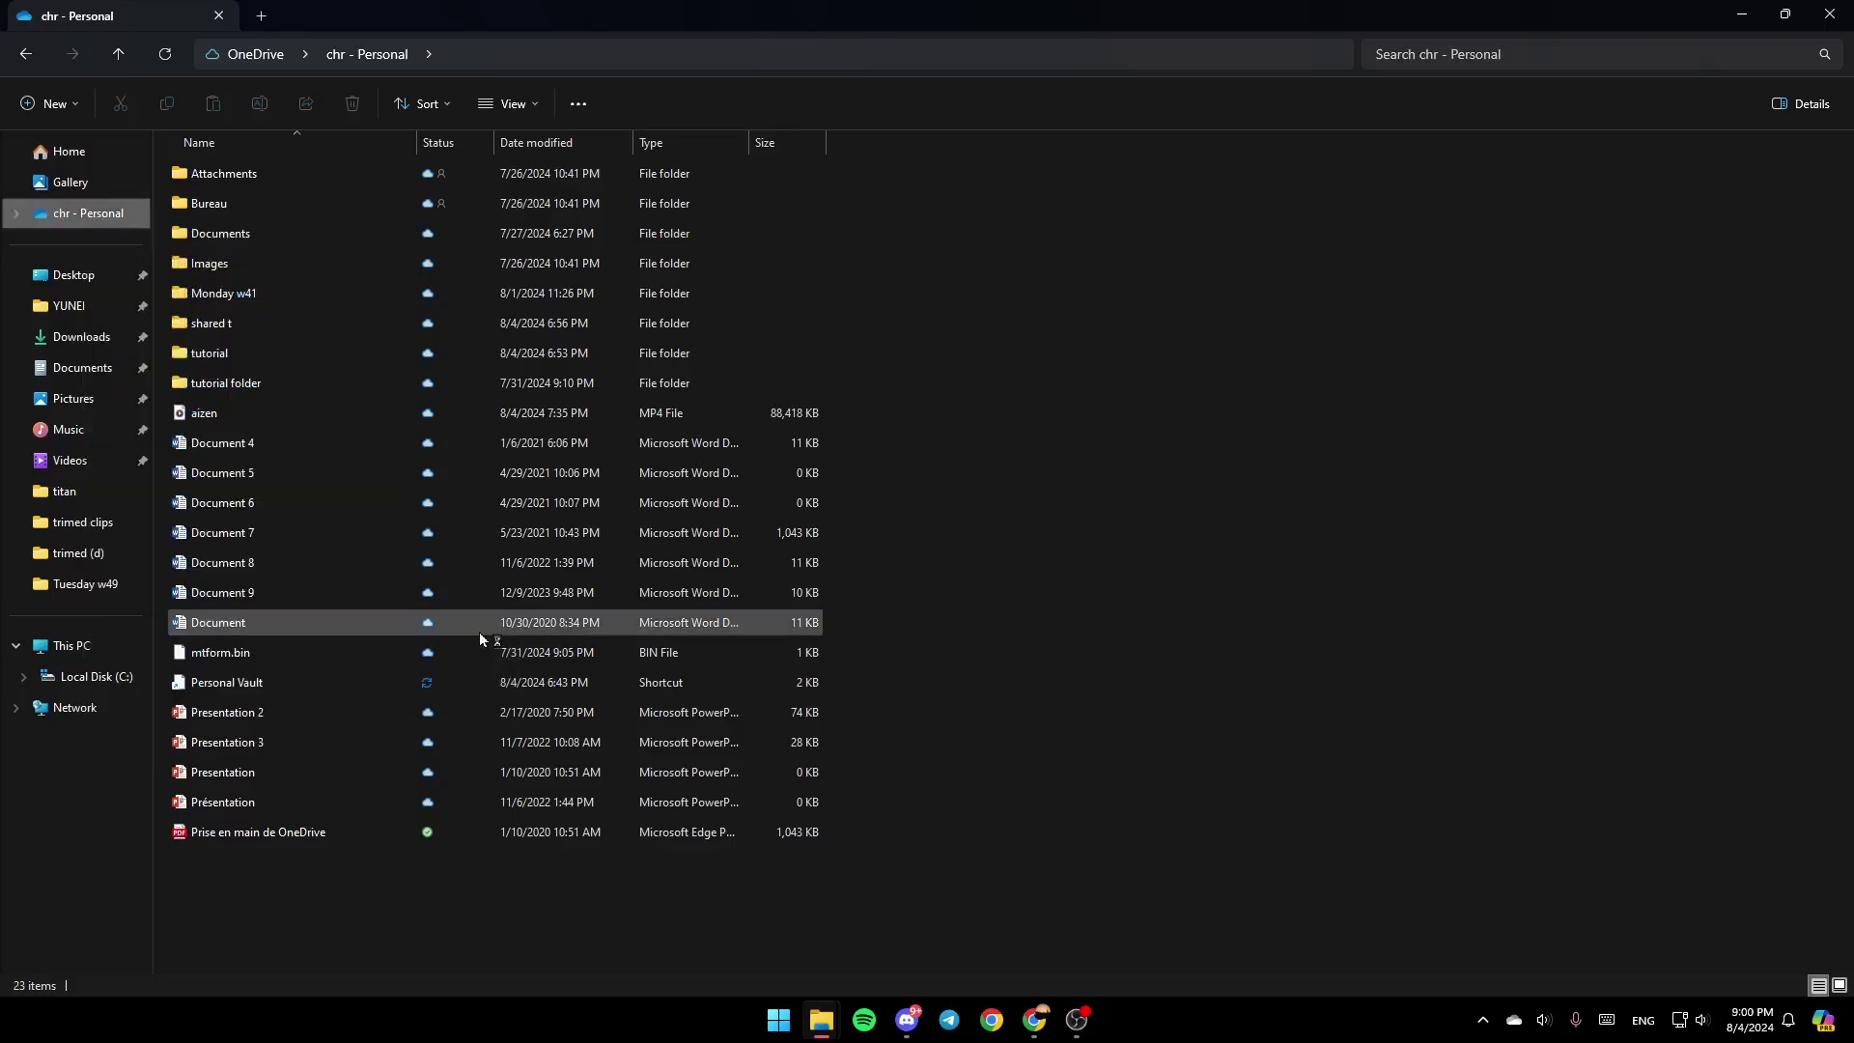
# - Maximize the browser and open the menu for 'Prise en main de OneDrive.pdf'
pyautogui.click(861, 18)
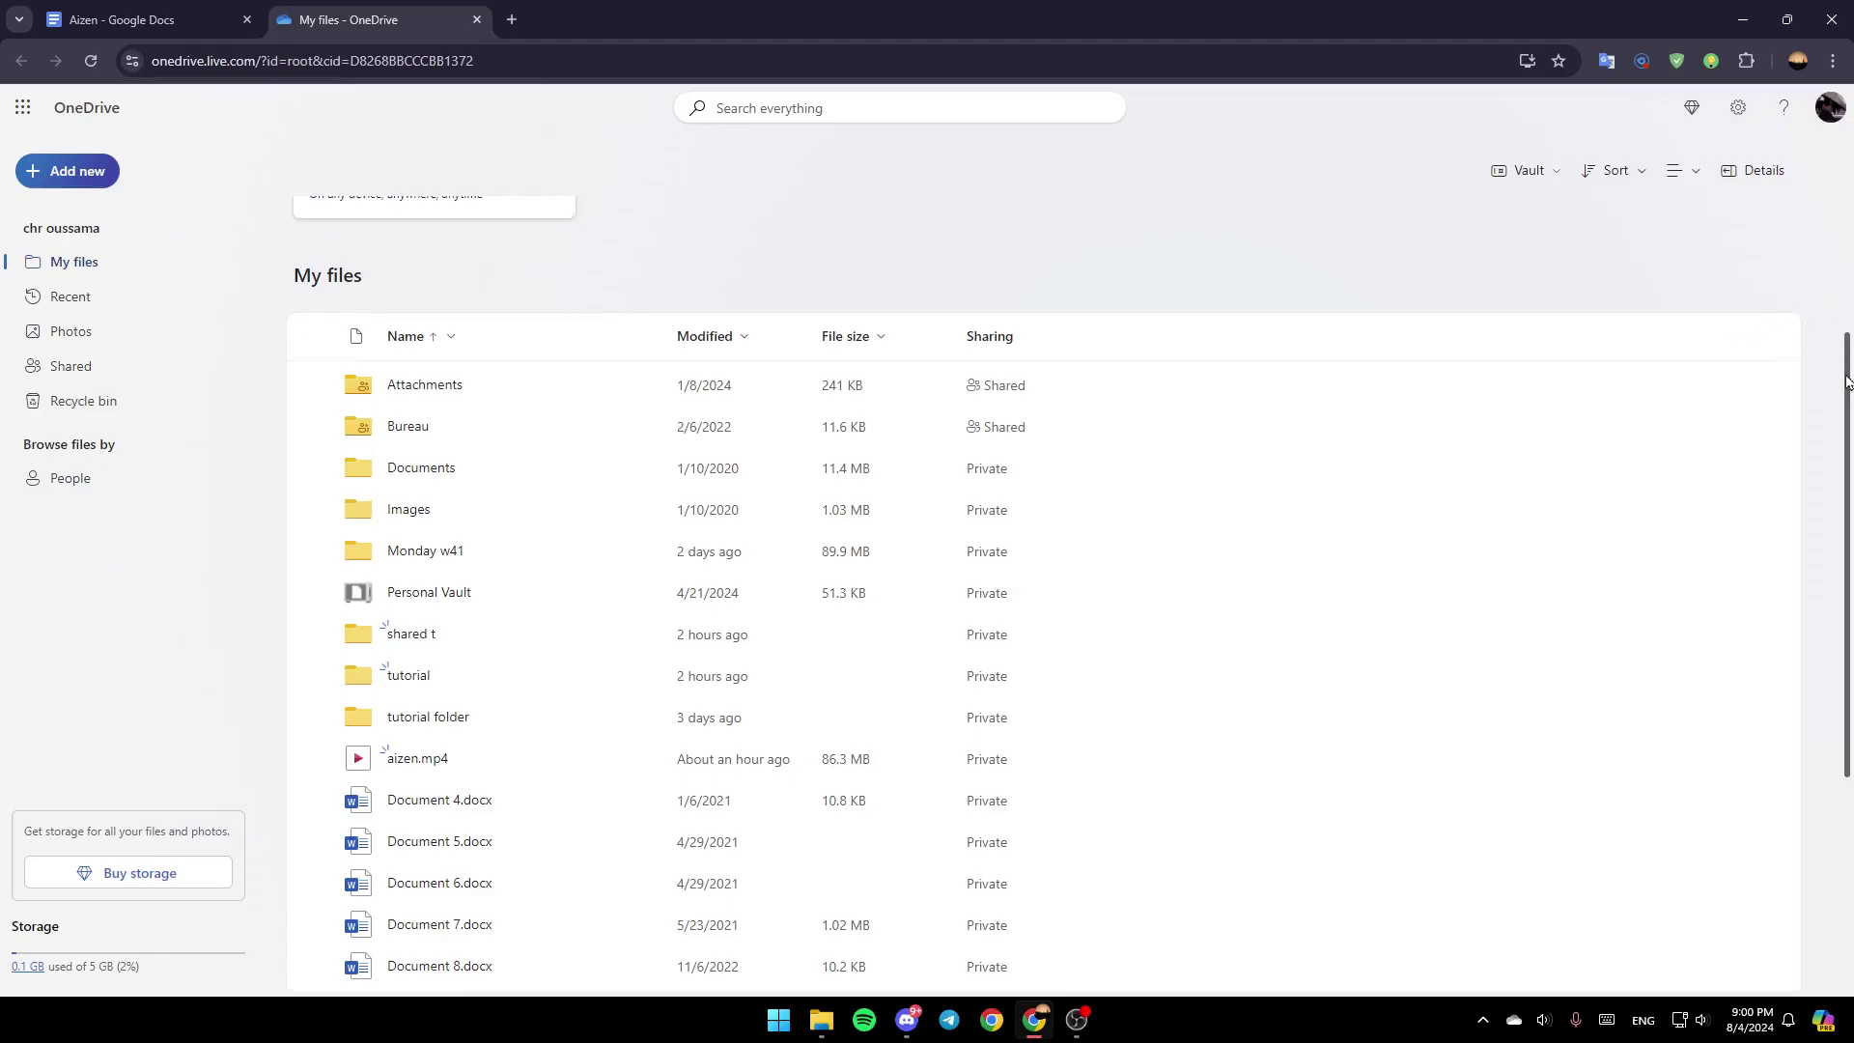
pyautogui.moveTo(1848, 381); pyautogui.dragTo(1849, 641)
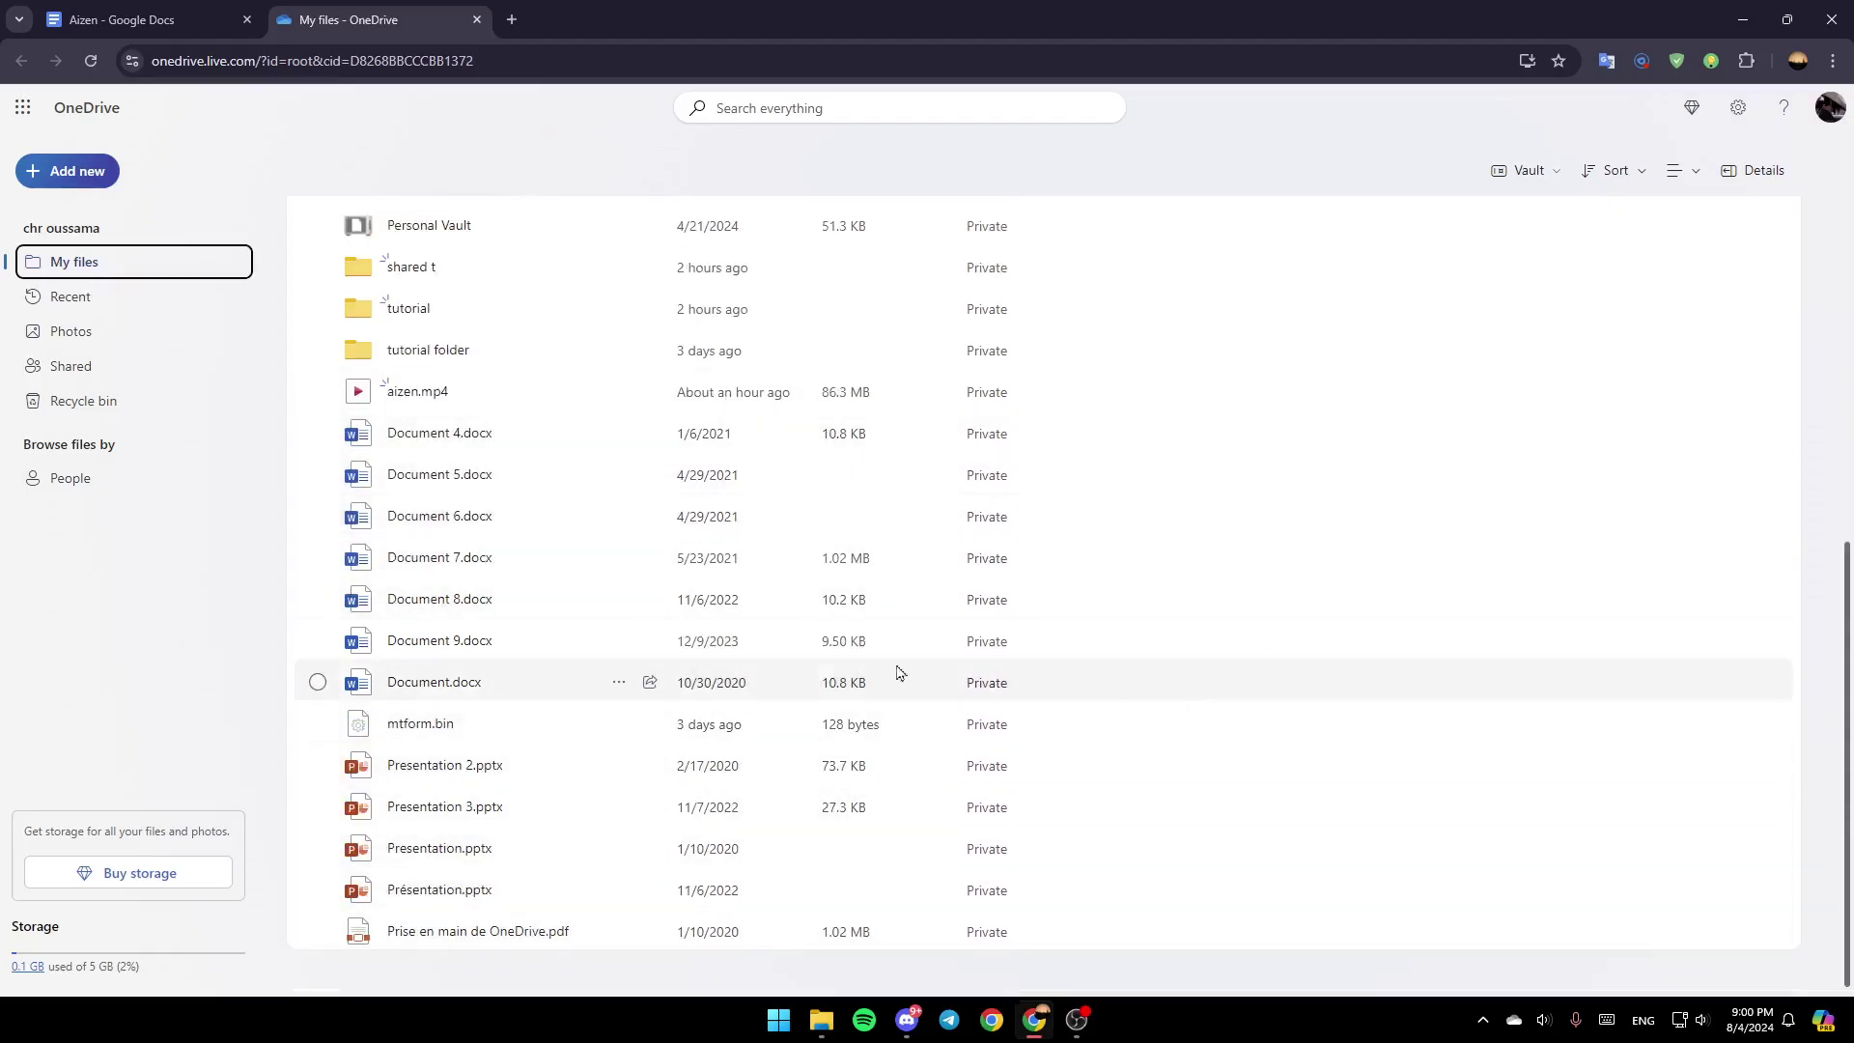
pyautogui.click(619, 935)
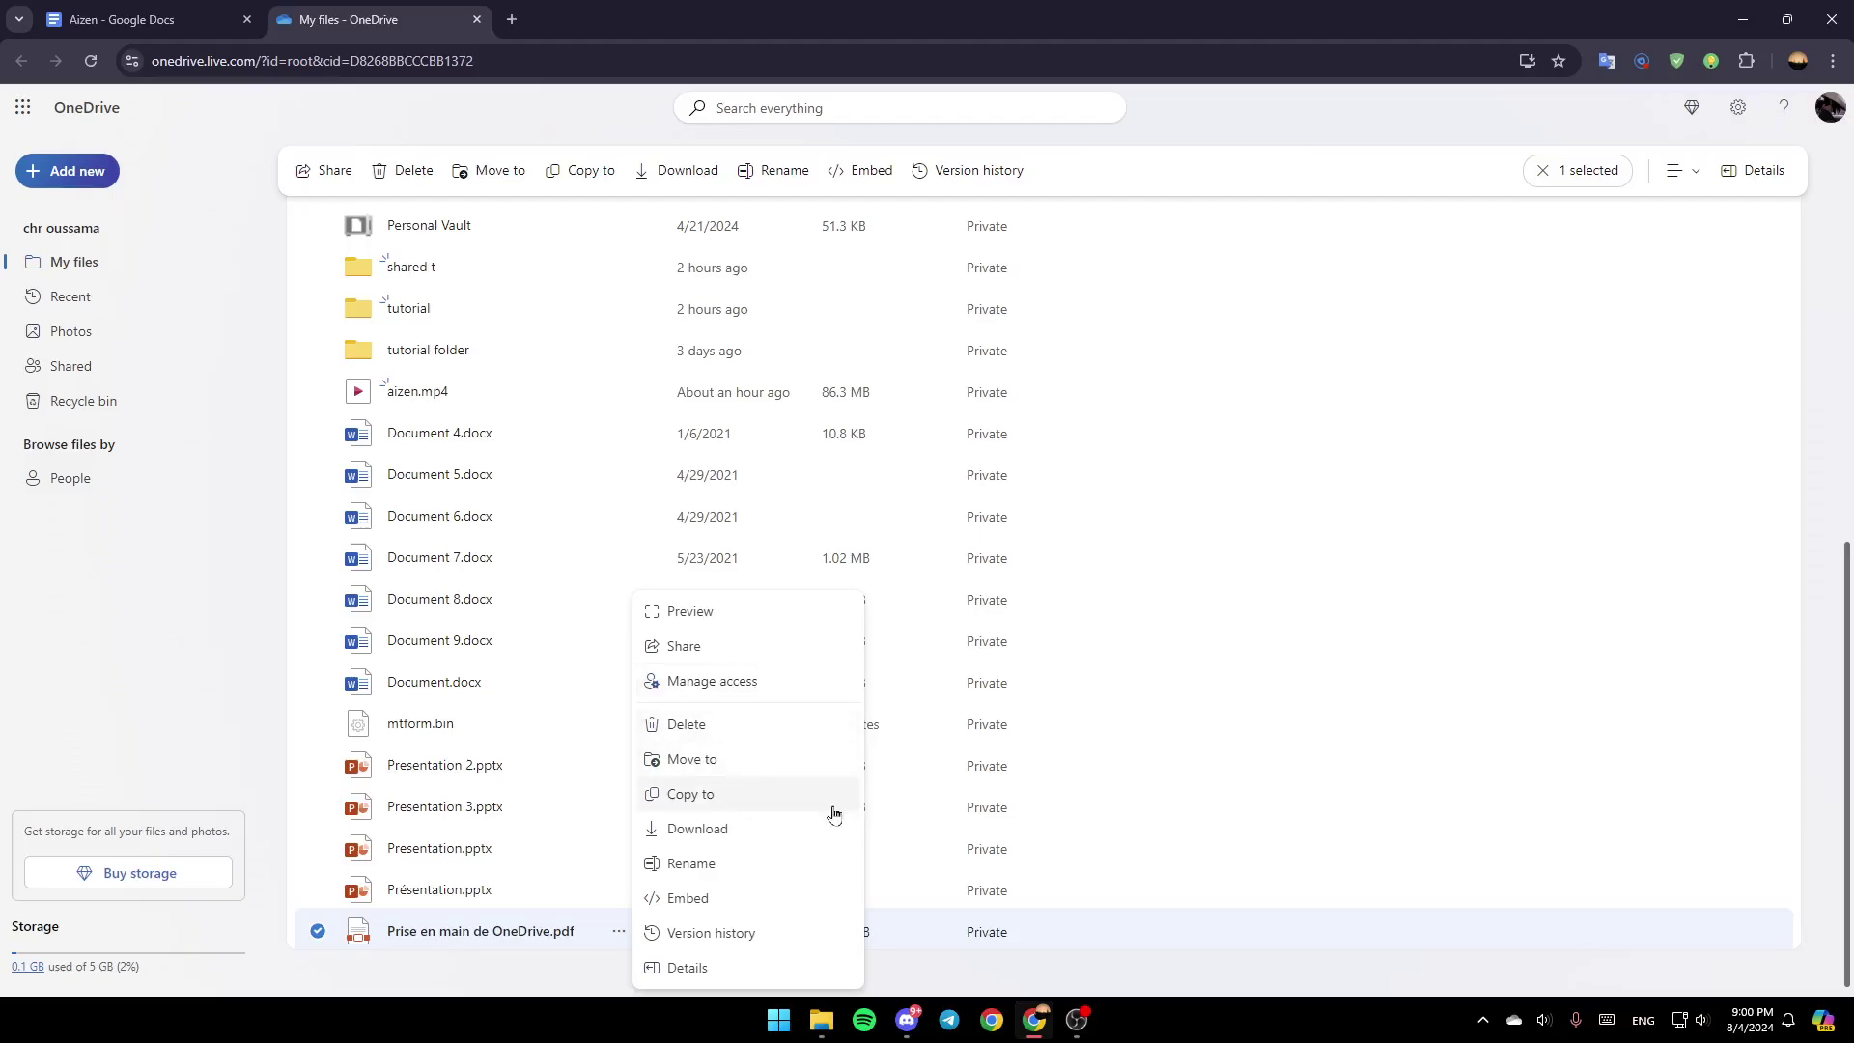
pyautogui.click(690, 612)
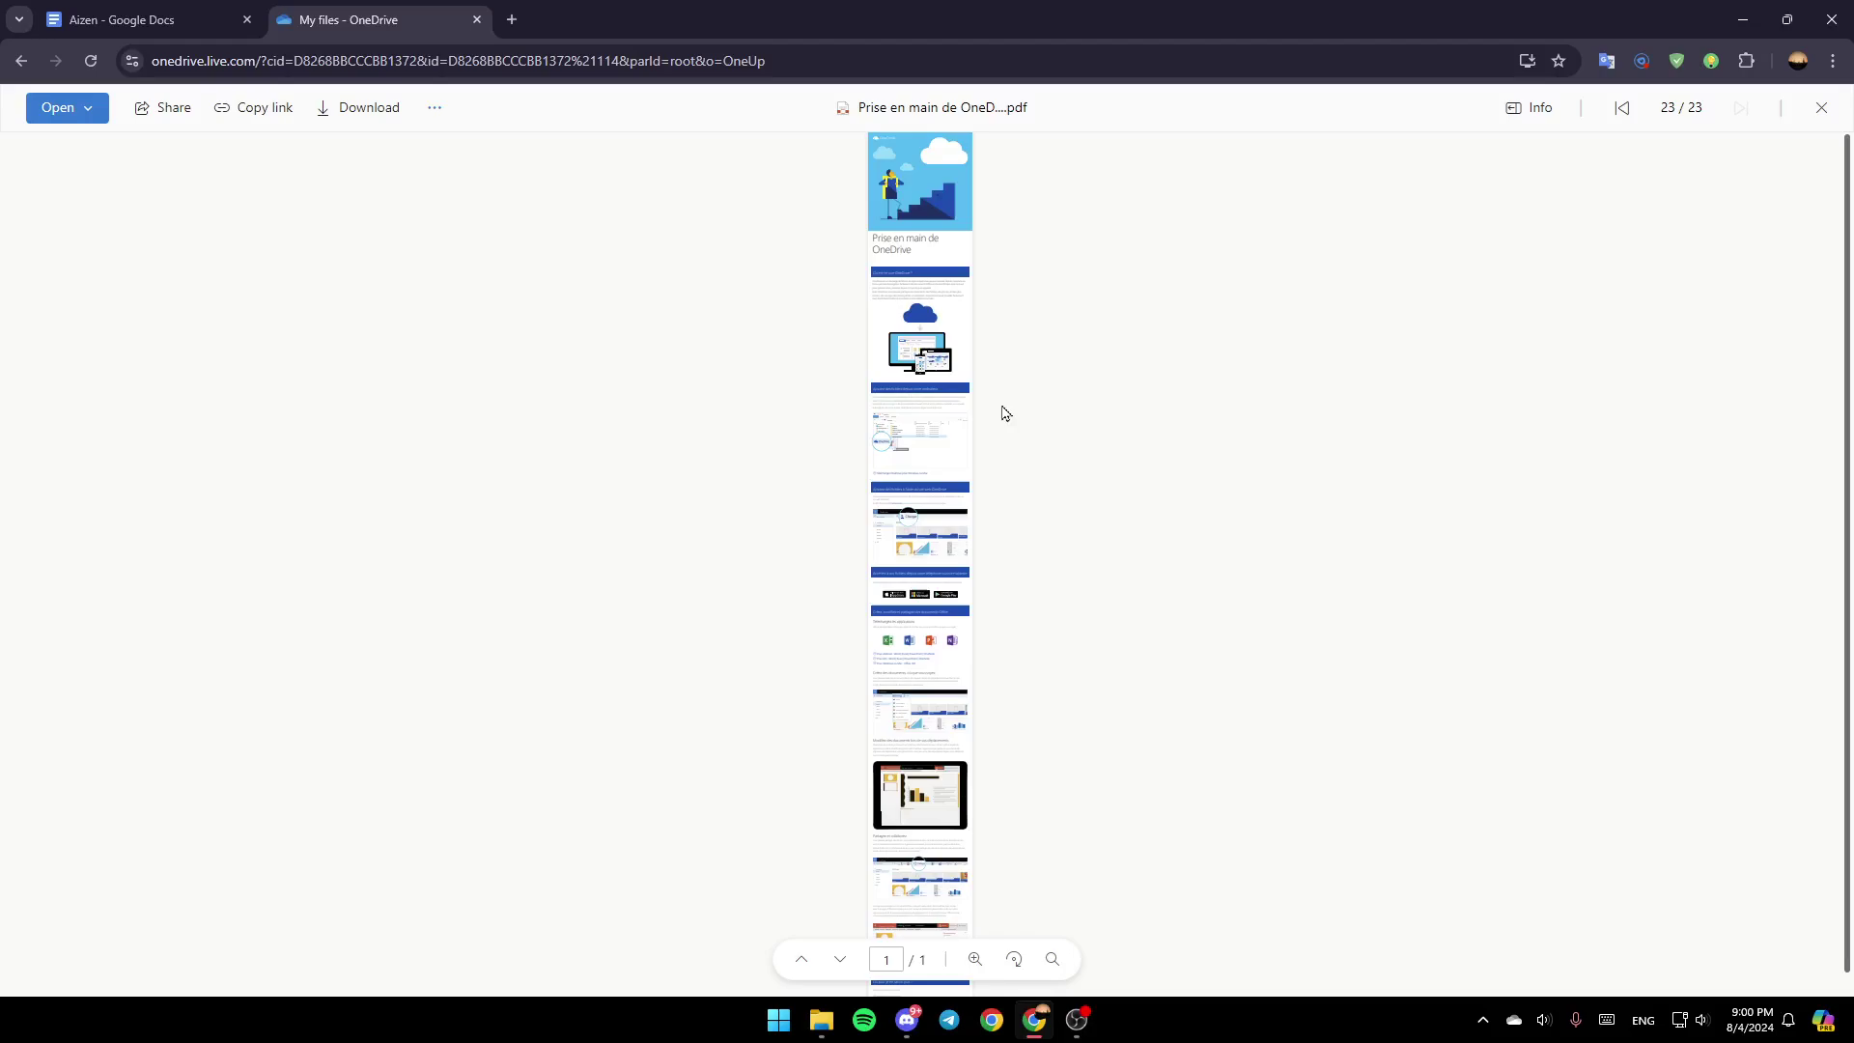
pyautogui.click(968, 961)
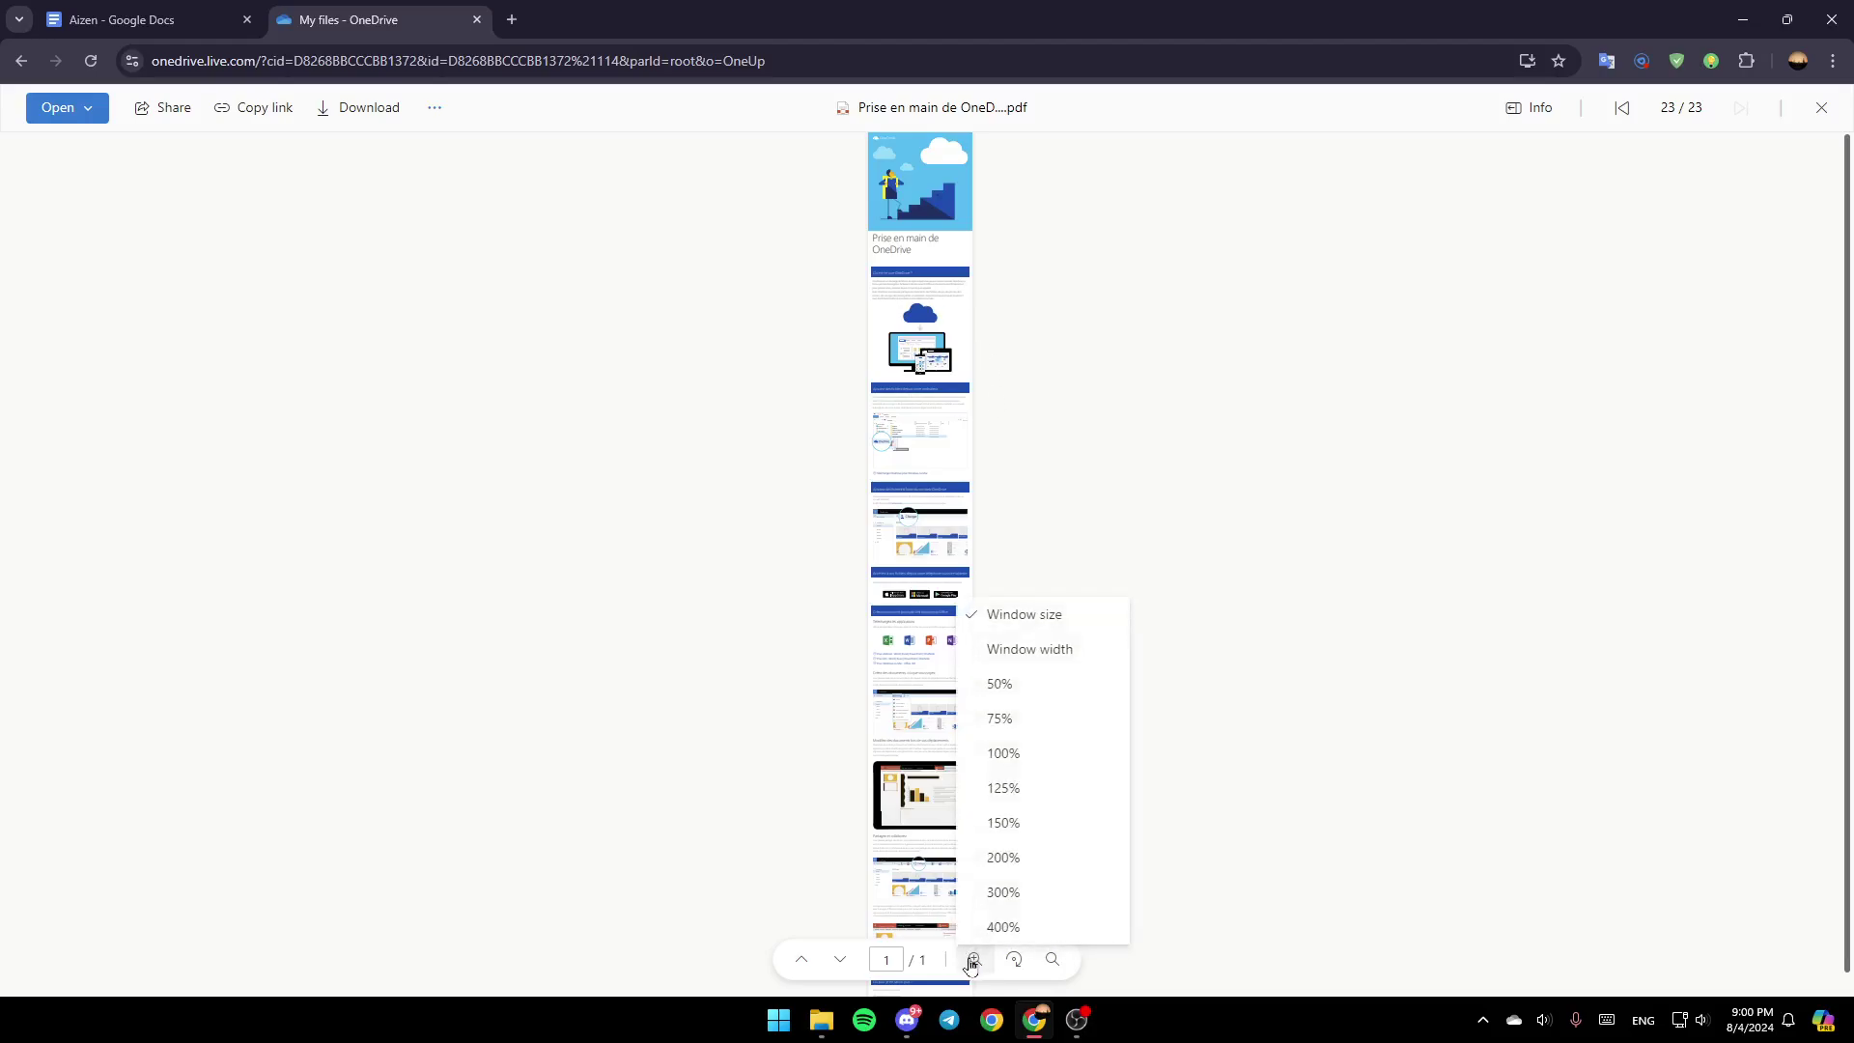
pyautogui.click(906, 253)
pyautogui.doubleClick(906, 251)
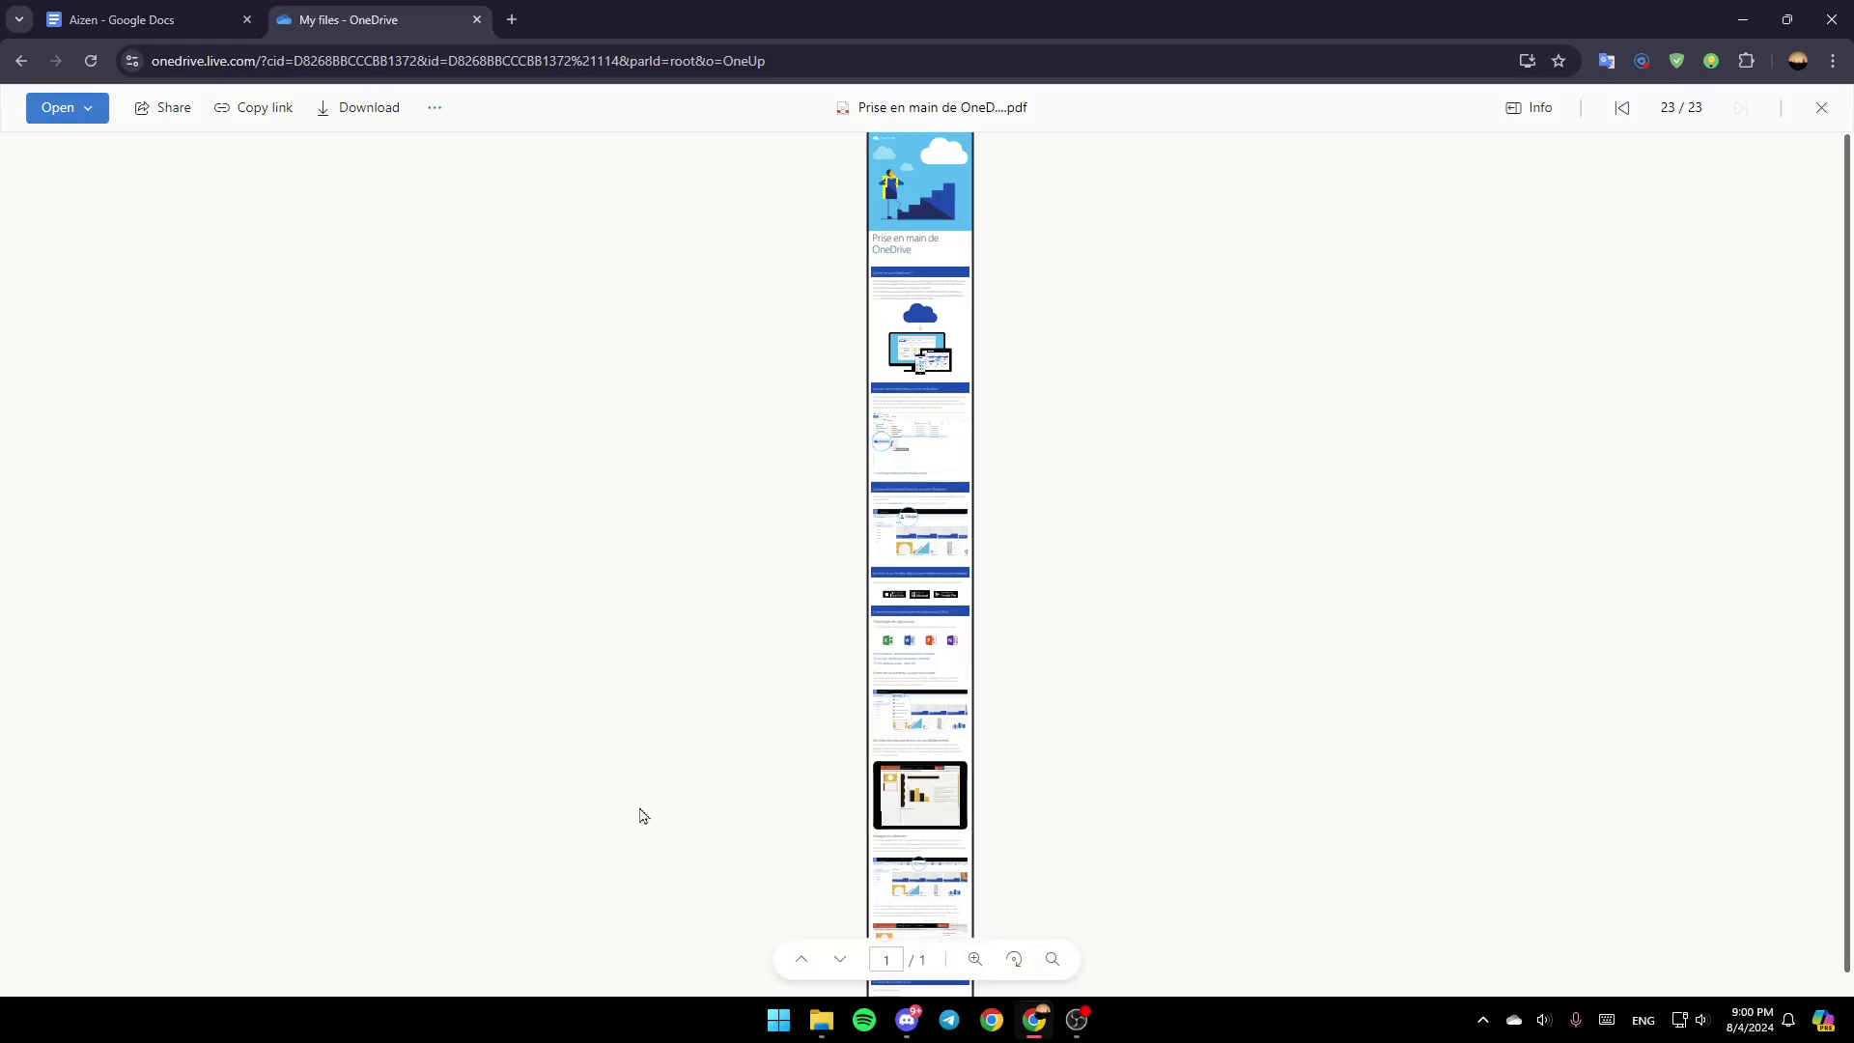
pyautogui.click(87, 116)
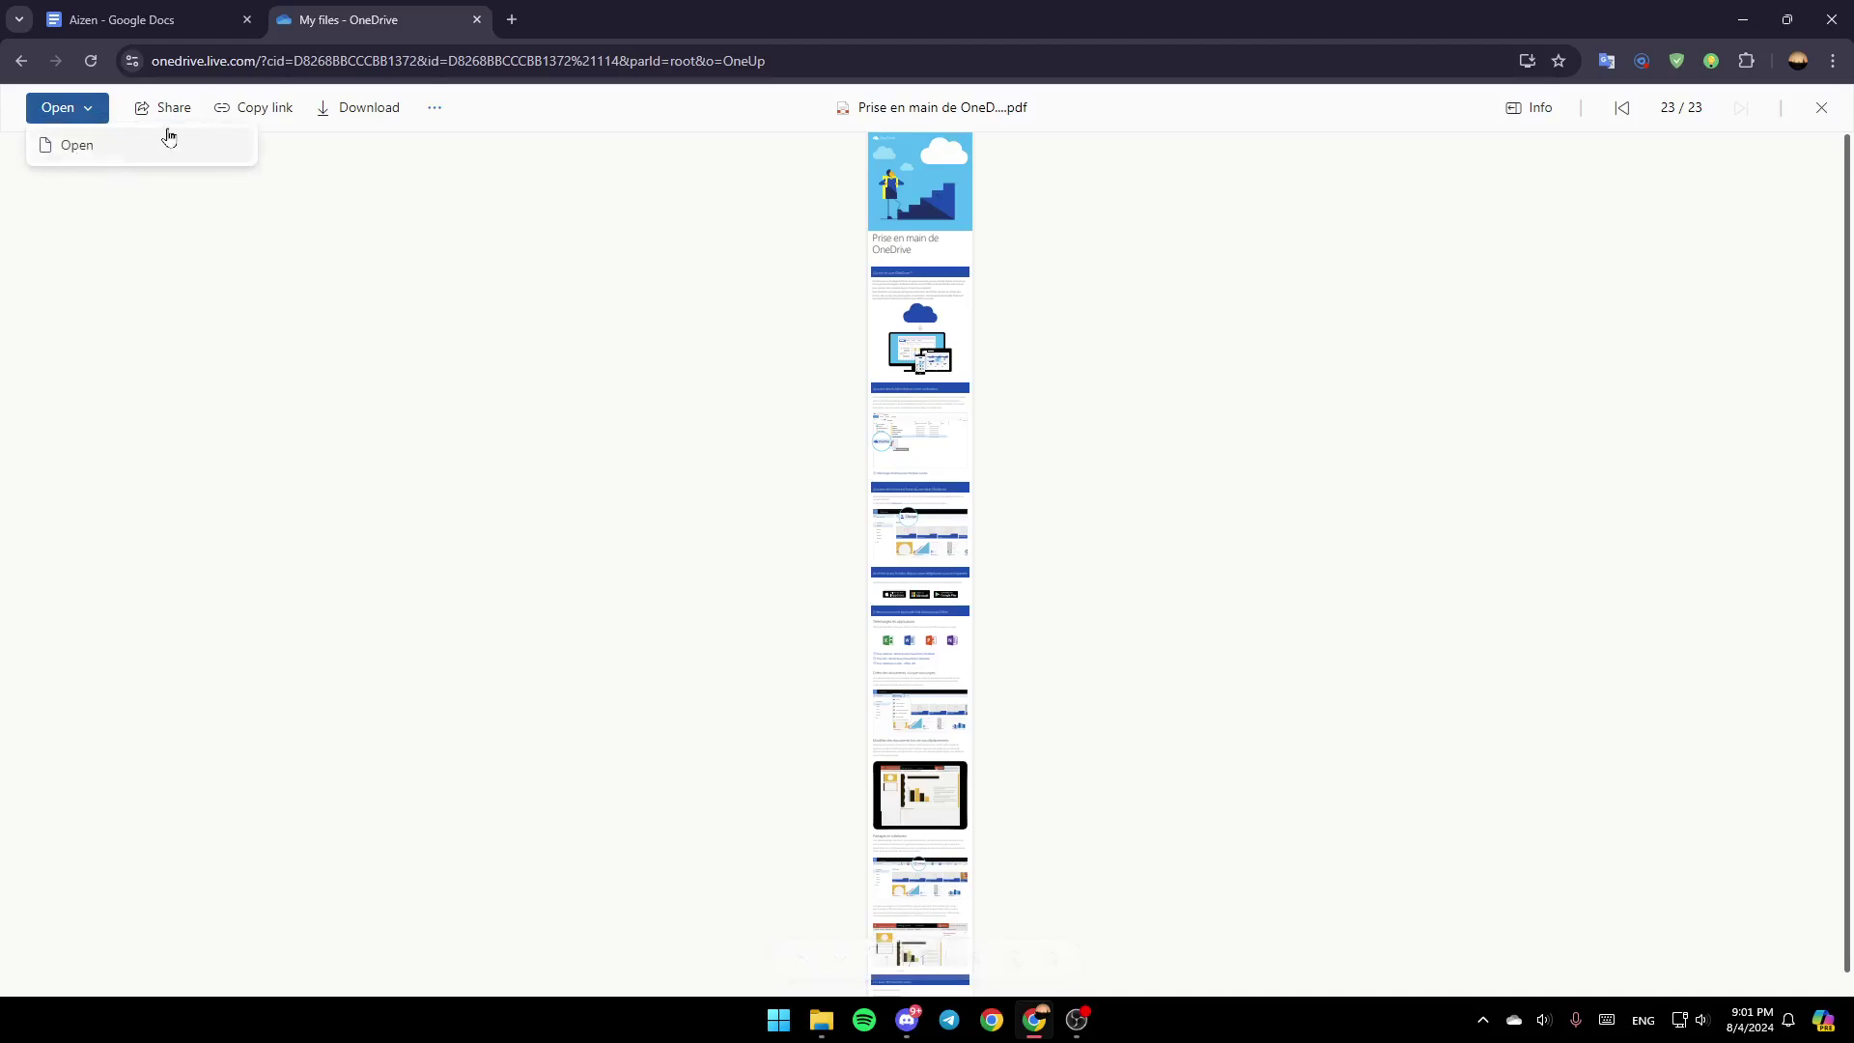
pyautogui.click(381, 220)
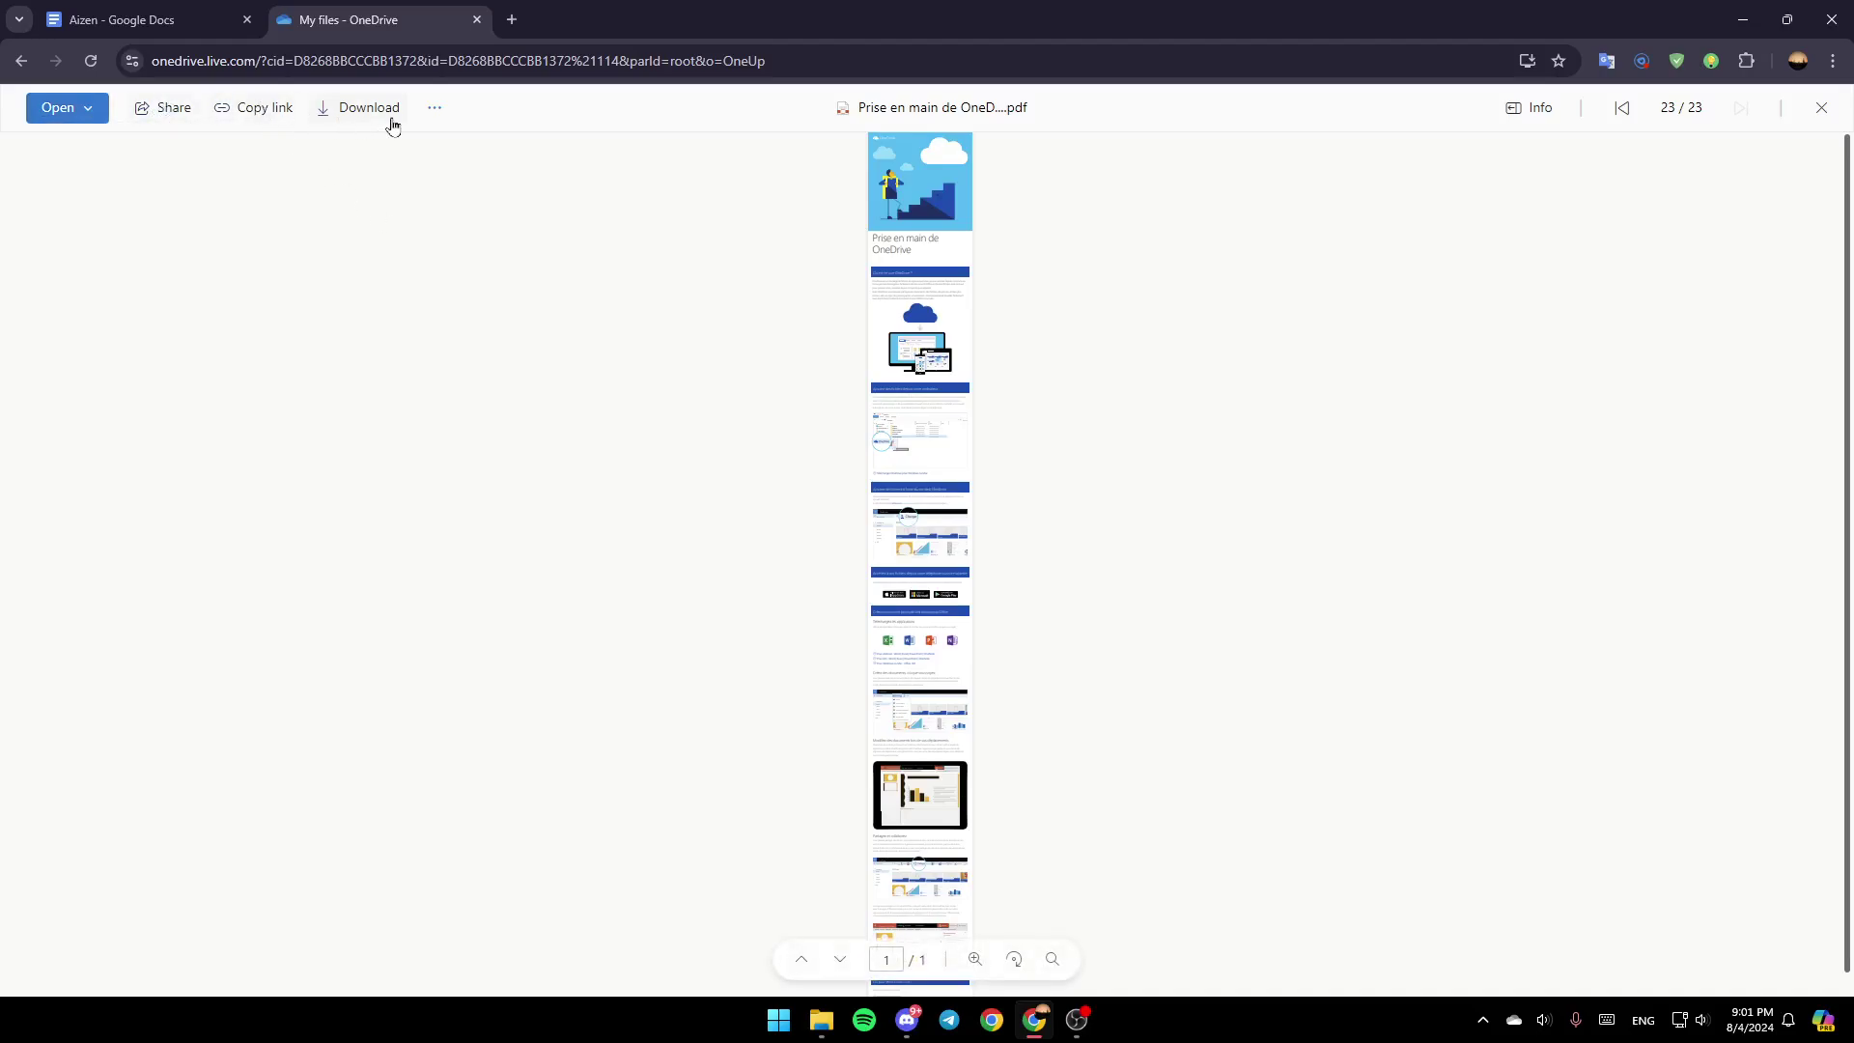
pyautogui.click(437, 113)
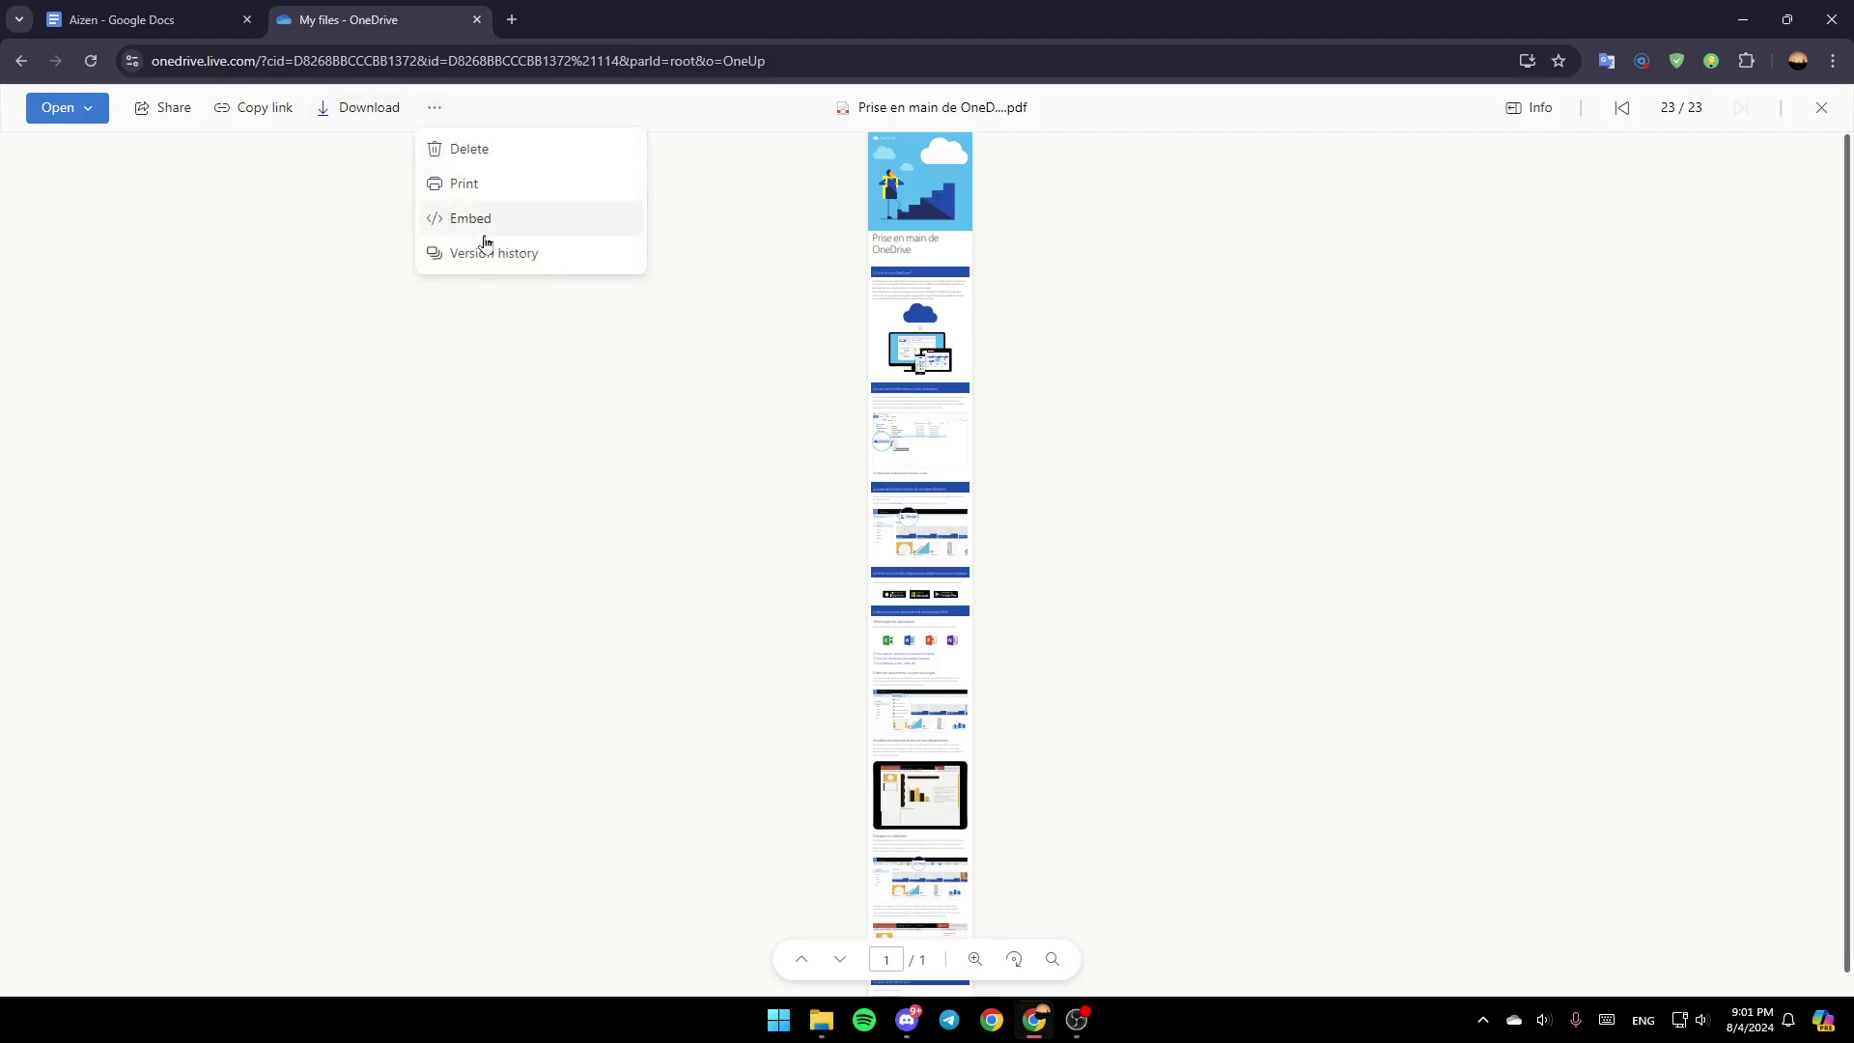
pyautogui.click(477, 411)
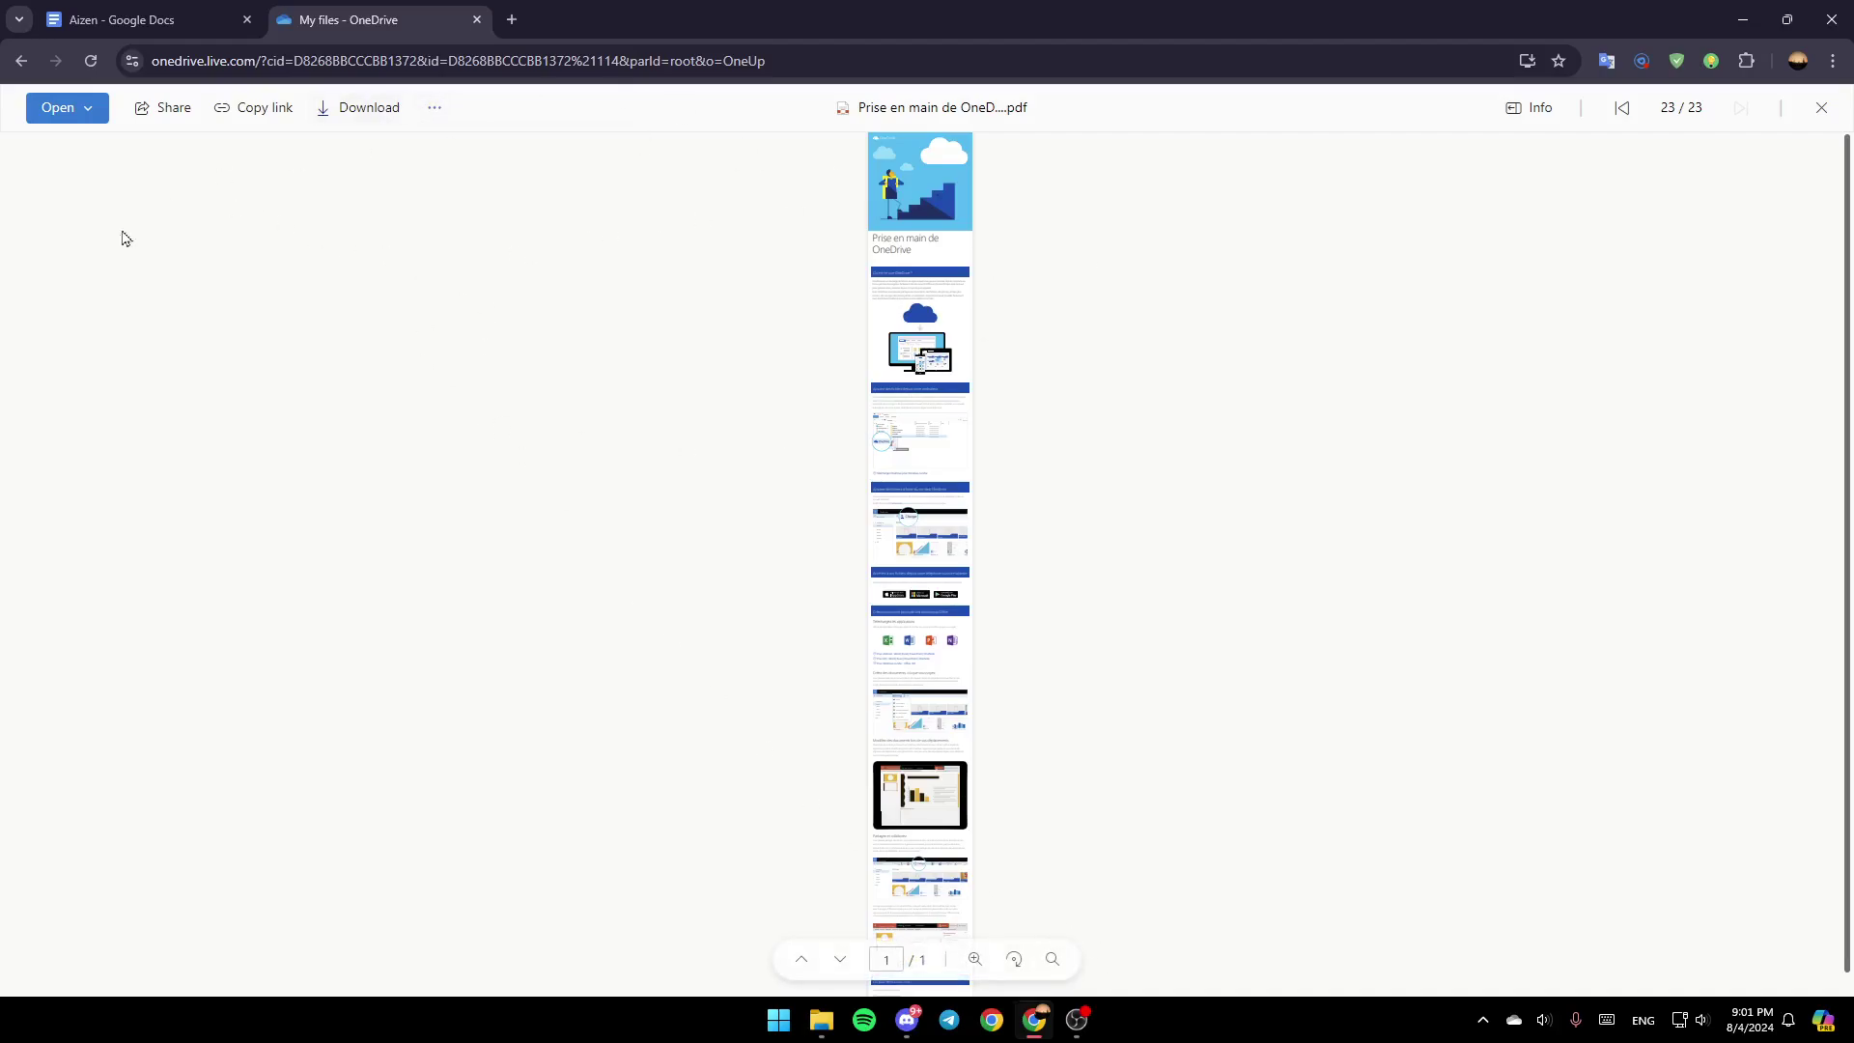
pyautogui.click(20, 59)
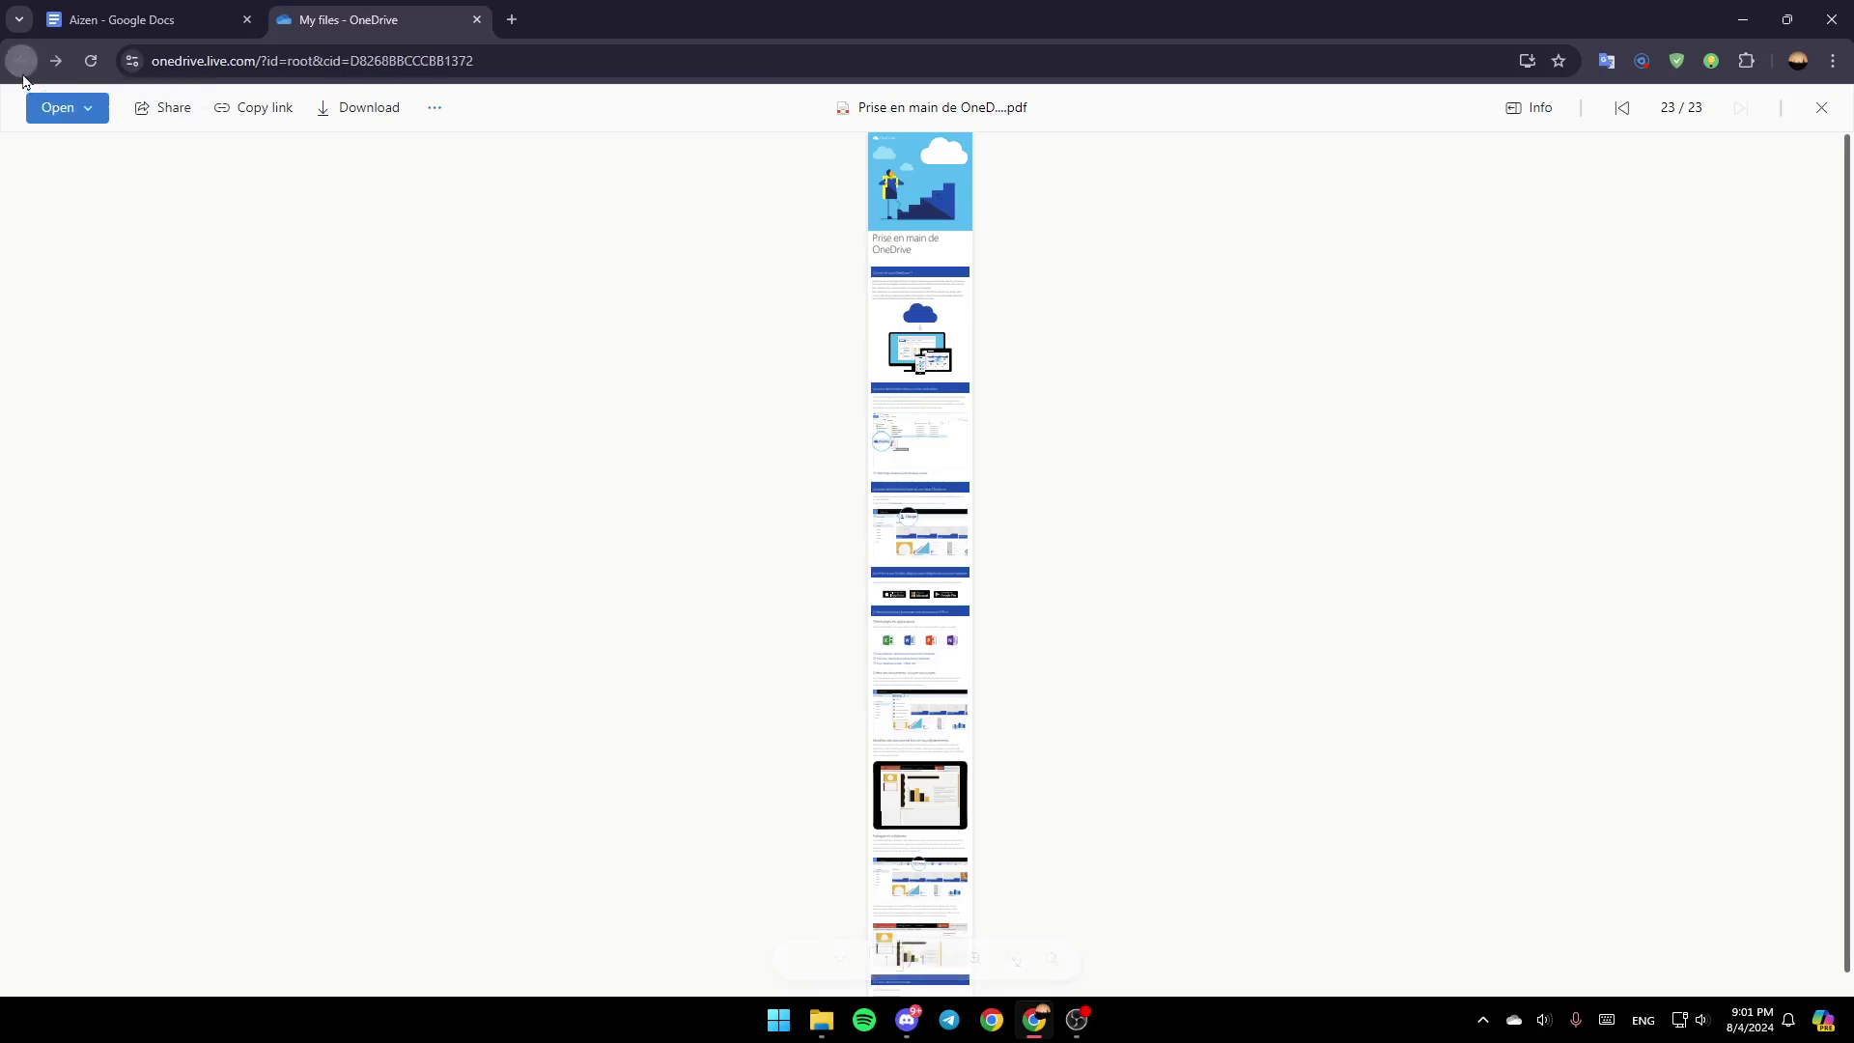